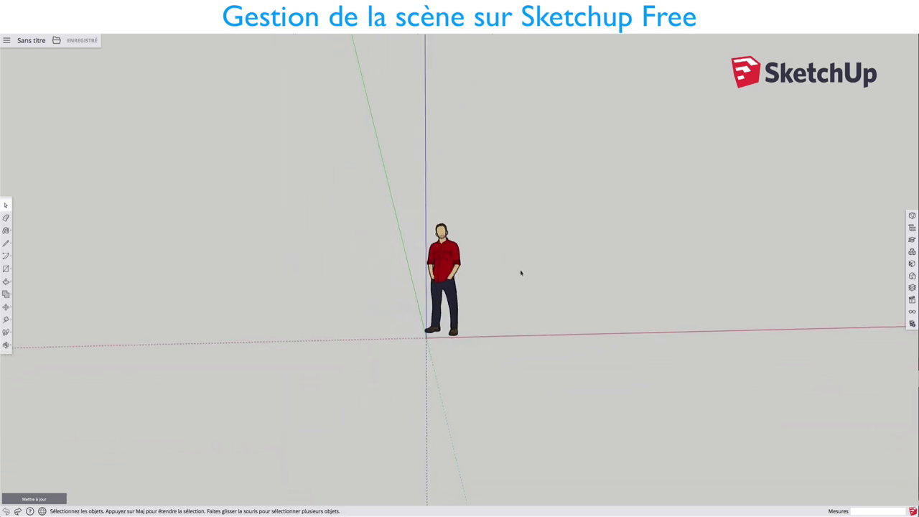
Orbit around the standing figure, swinging the green axis to the upper left, then view its other side.
middle_click_drag(414, 264, 664, 300)
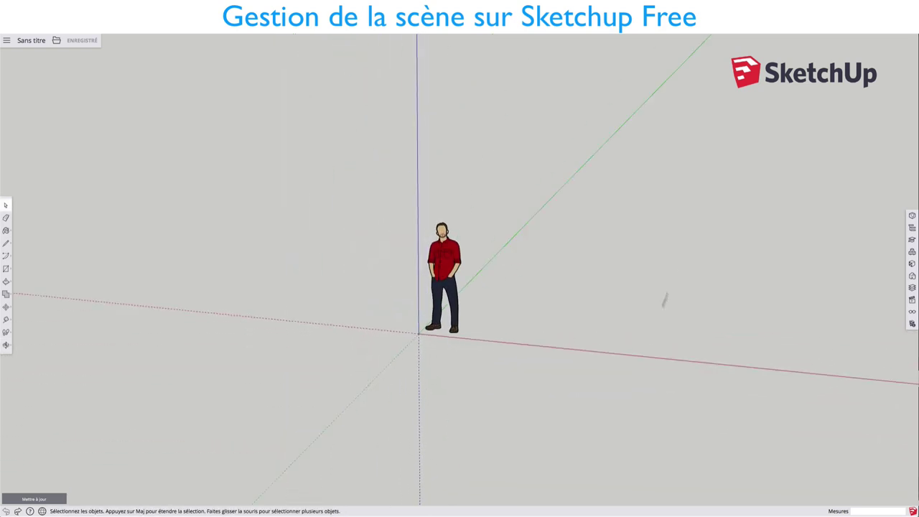
middle_click_drag(437, 278, 605, 285)
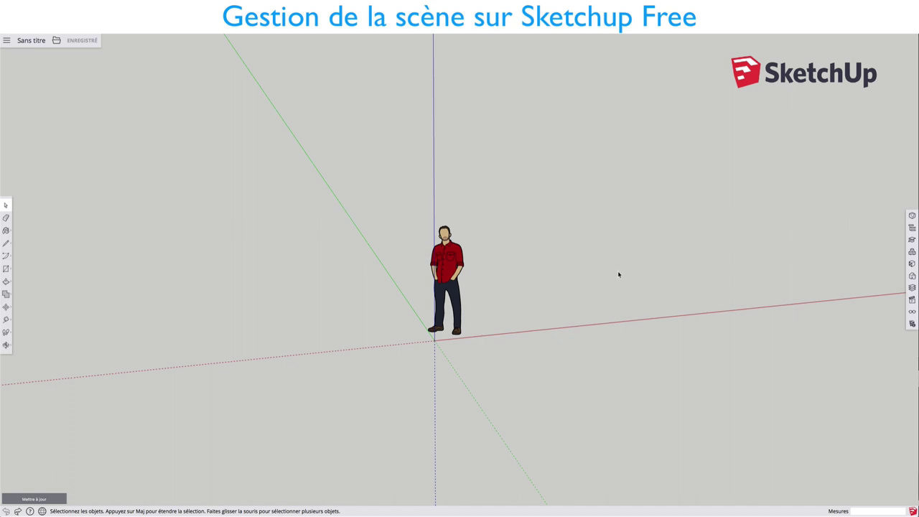
mouse_move(629, 276)
middle_mouse_down()
mouse_move(500, 282)
mouse_move(640, 282)
mouse_move(498, 293)
mouse_move(519, 294)
middle_mouse_up()
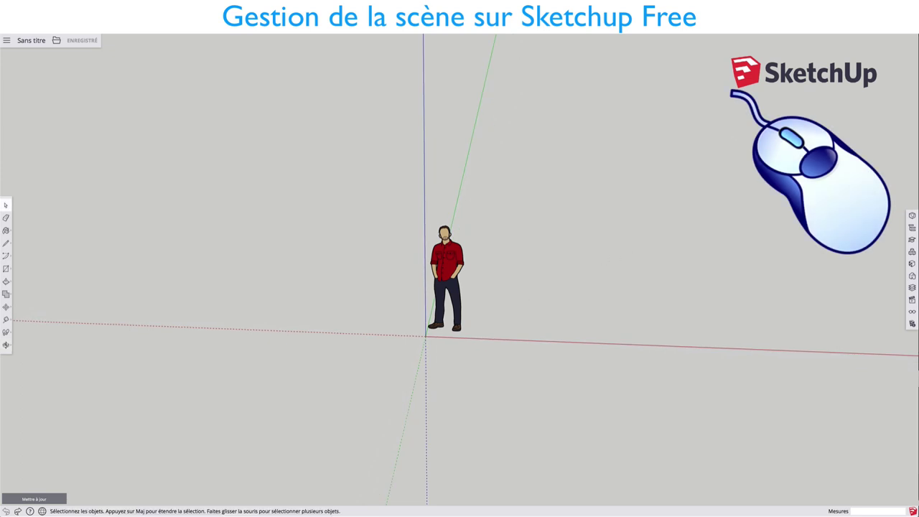
mouse_move(484, 323)
middle_mouse_down()
mouse_move(574, 283)
mouse_move(570, 294)
mouse_move(371, 324)
mouse_move(599, 324)
mouse_move(475, 344)
middle_mouse_up()
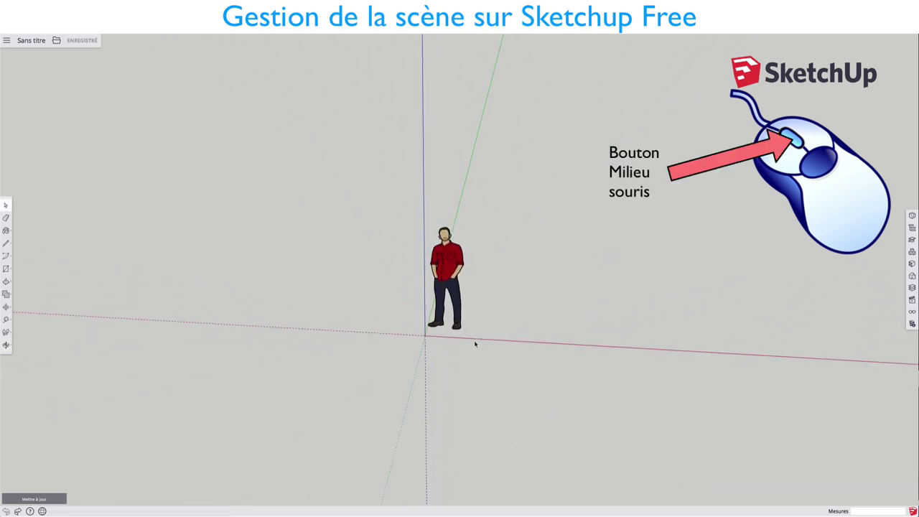
Orbit slightly around the figure with O, then return to Select.
key("o")
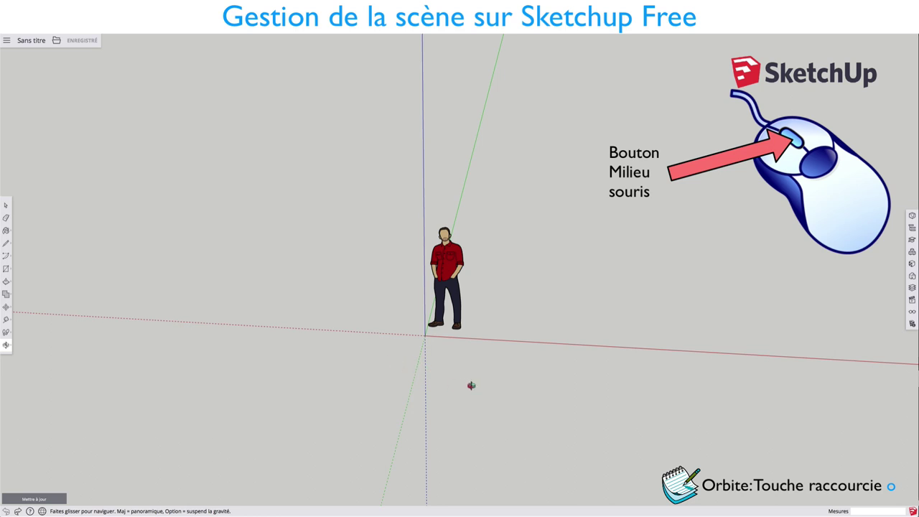
mouse_move(471, 386)
left_mouse_down()
mouse_move(582, 374)
mouse_move(648, 353)
mouse_move(401, 381)
left_mouse_up()
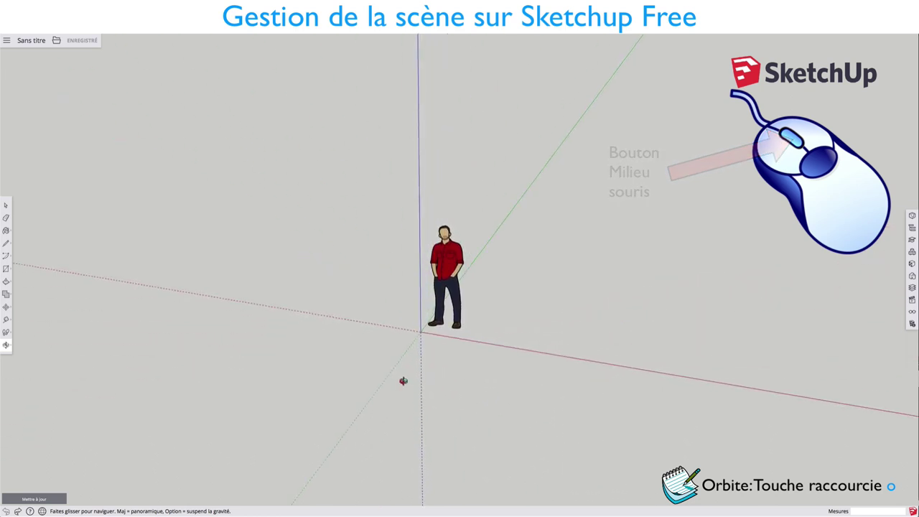
key("space")
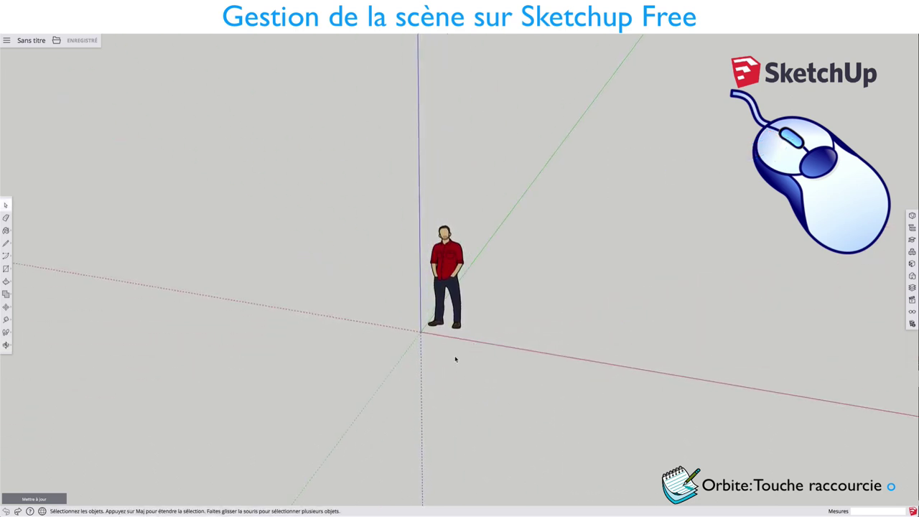
Zoom in on the figure and back out repeatedly, finishing on a closer view.
scroll(453, 278, "up", 1)
scroll(453, 278, "up", 2)
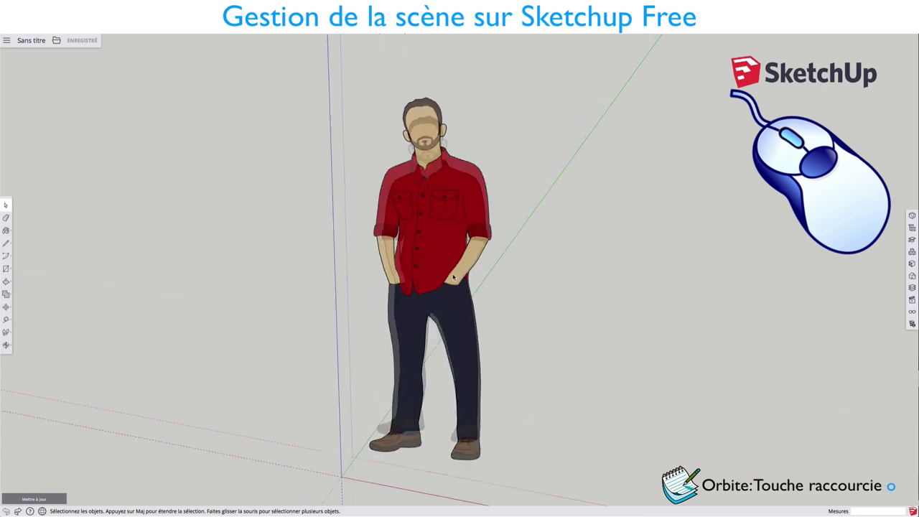
scroll(454, 278, "up", 2)
scroll(453, 278, "up", 1)
scroll(453, 278, "down", 2)
scroll(453, 278, "down", 1)
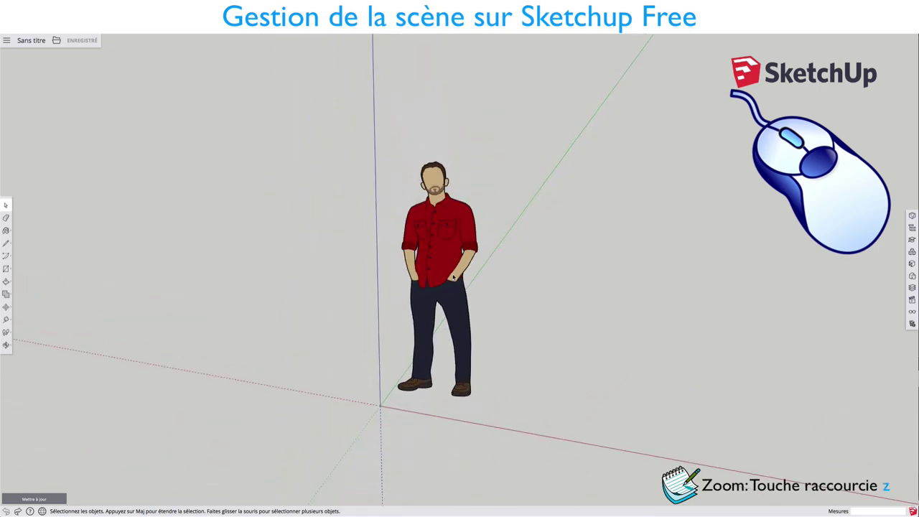
scroll(453, 278, "down", 1)
scroll(452, 279, "down", 1)
scroll(452, 278, "up", 2)
scroll(452, 278, "up", 2)
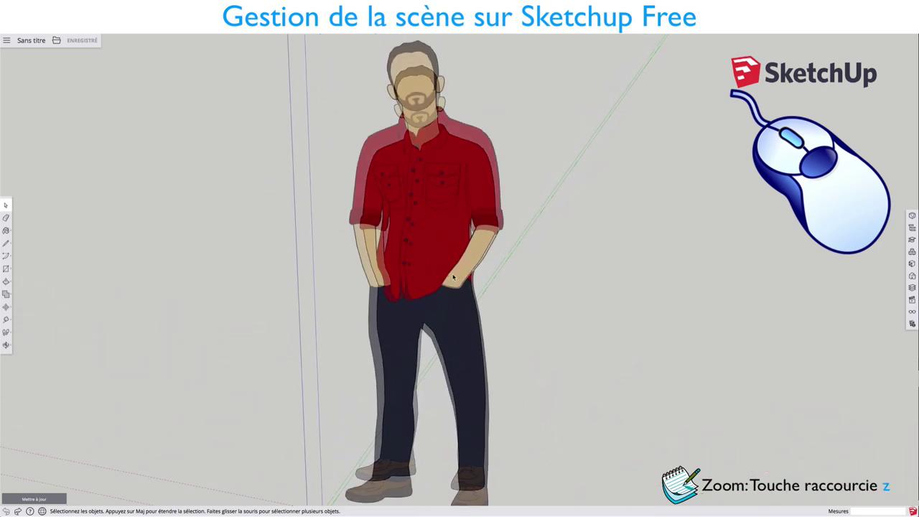
scroll(452, 277, "up", 1)
scroll(453, 277, "up", 1)
scroll(453, 278, "down", 2)
scroll(453, 278, "down", 1)
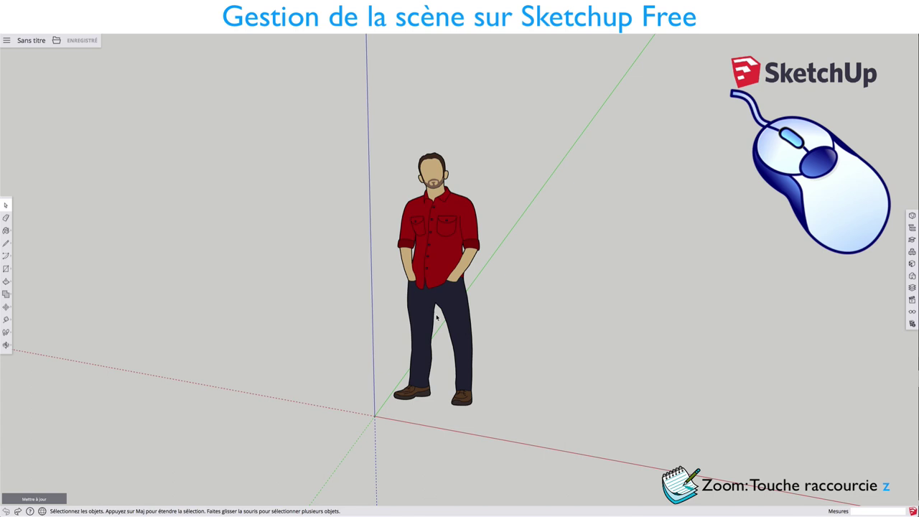
Zoom in on the figure and back out, orbit a little around it, and return to Select.
key("z")
left_click_drag(498, 326, 467, 298)
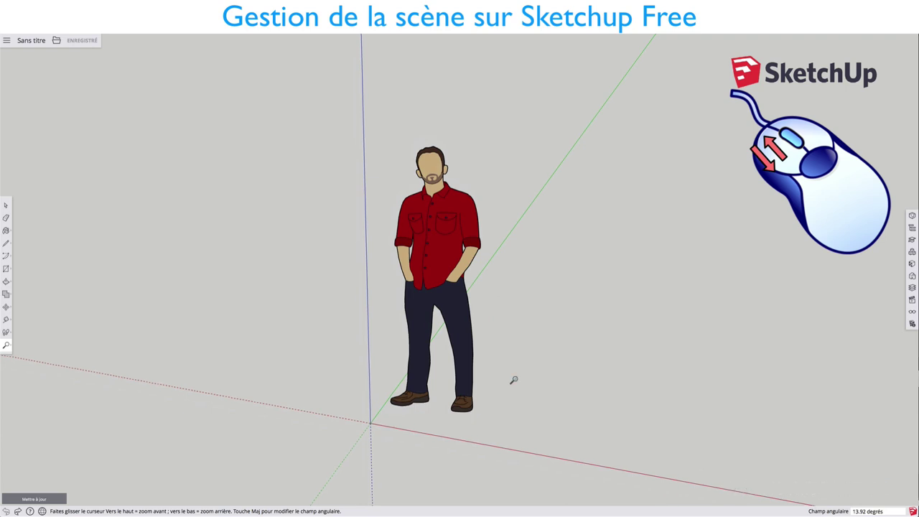
left_click_drag(513, 380, 429, 276)
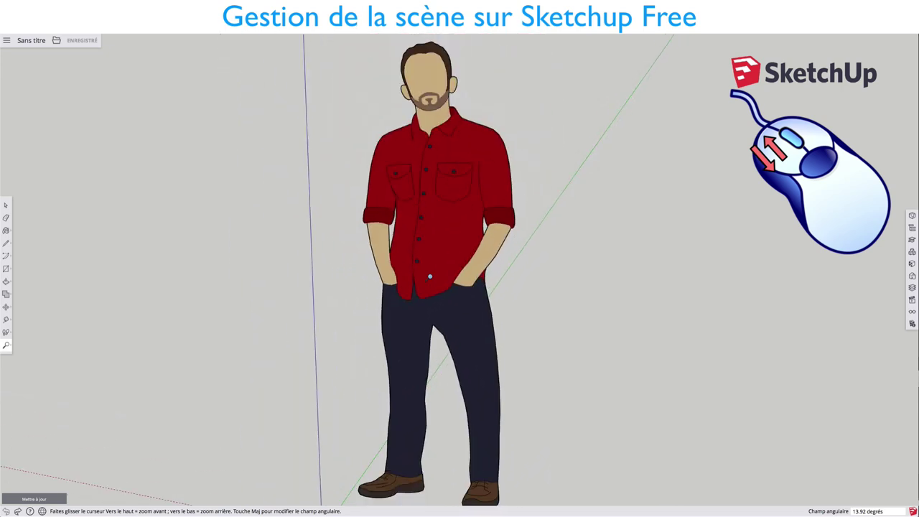
middle_click_drag(430, 276, 567, 296)
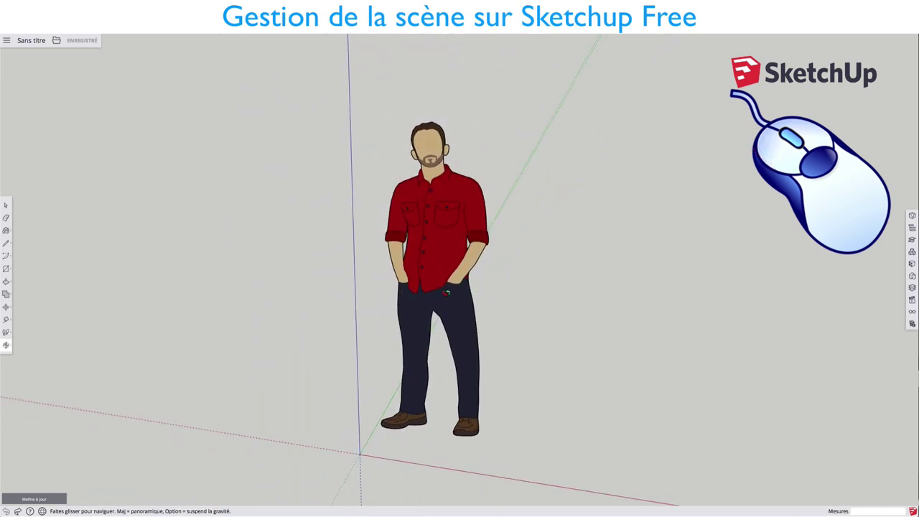
key("space")
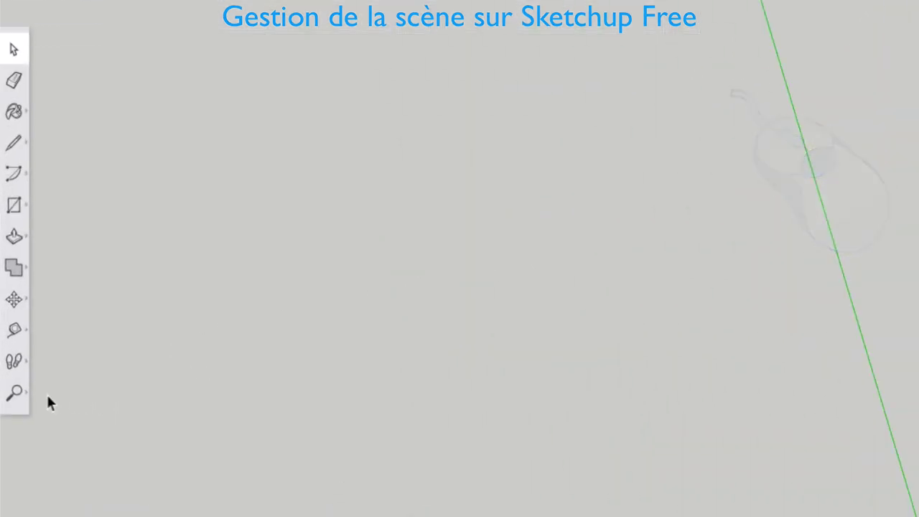
Apply Zoom Extents (Zoom étendu) from the navigation flyout to frame the figure and axes.
left_click(16, 397)
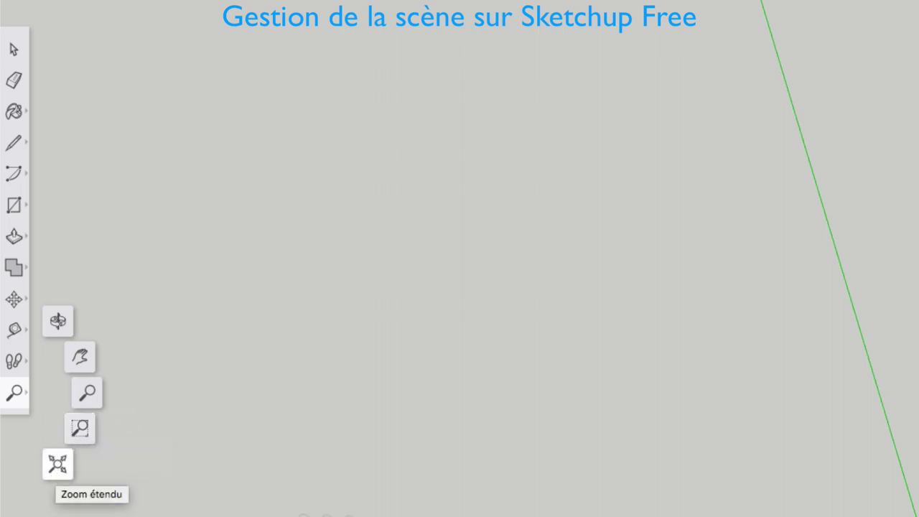
left_click(59, 466)
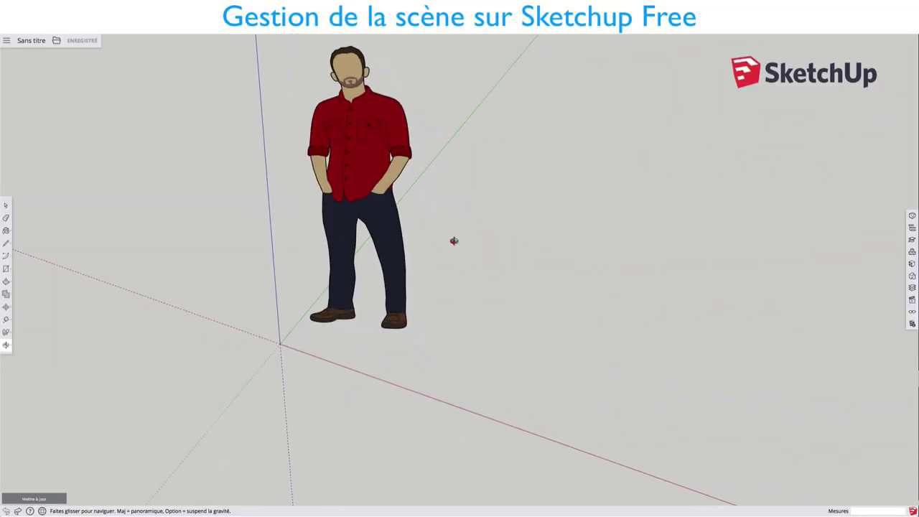
Pan the scene right and down, zoom out, and orbit until the red axis runs right.
mouse_move(438, 289)
left_mouse_down()
mouse_move(535, 274)
mouse_move(431, 284)
mouse_move(464, 255)
left_mouse_up()
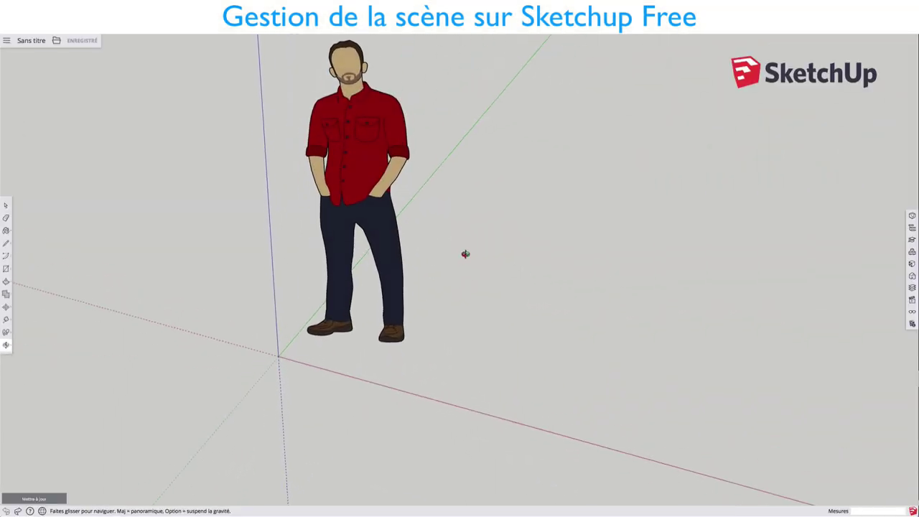
key("z")
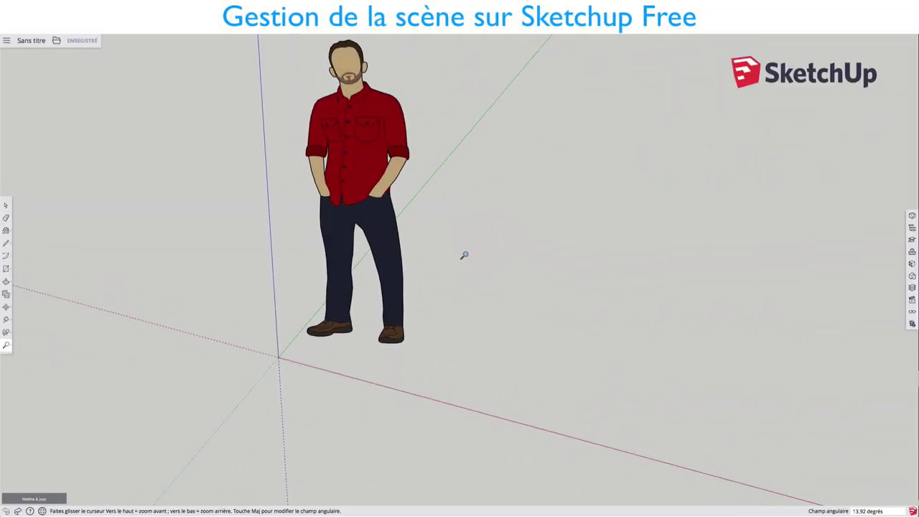
key("h")
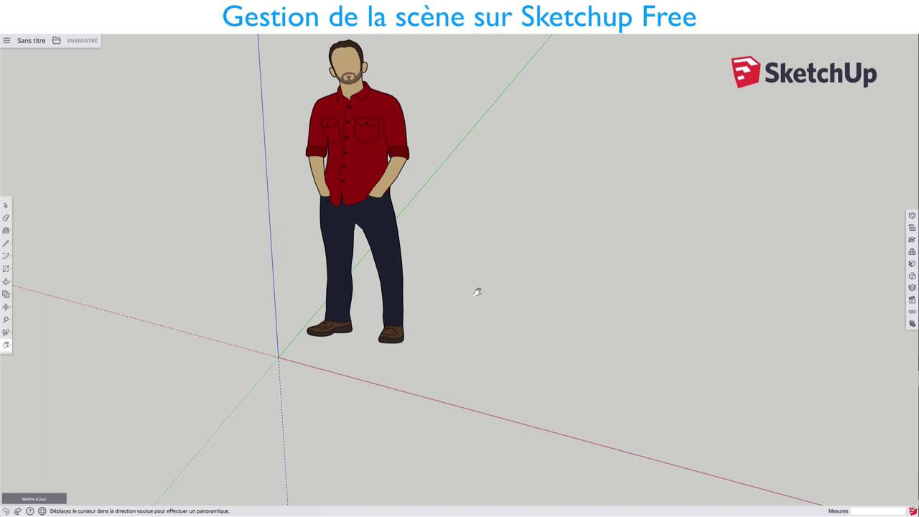
mouse_move(427, 275)
left_mouse_down()
mouse_move(651, 292)
mouse_move(438, 381)
mouse_move(529, 301)
mouse_move(498, 304)
left_mouse_up()
scroll(498, 304, "down", 2)
key("o")
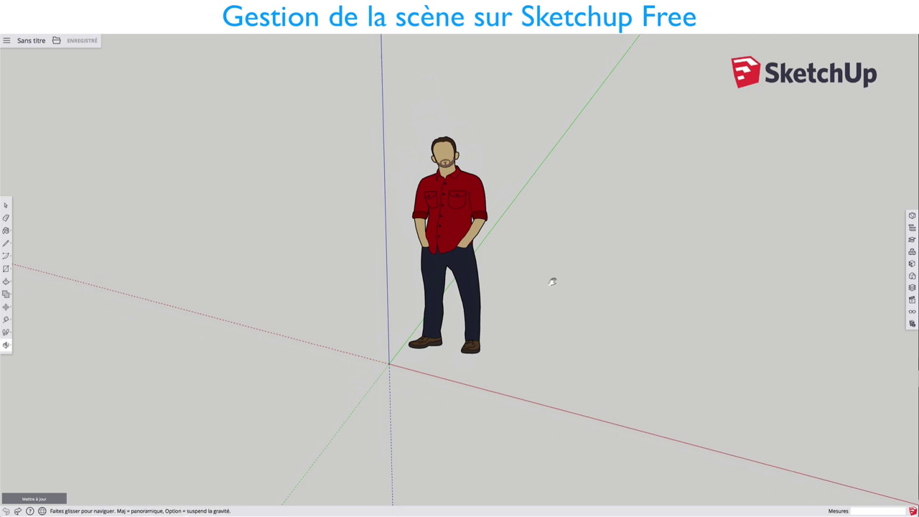
mouse_move(551, 281)
left_mouse_down()
mouse_move(630, 269)
mouse_move(571, 286)
left_mouse_up()
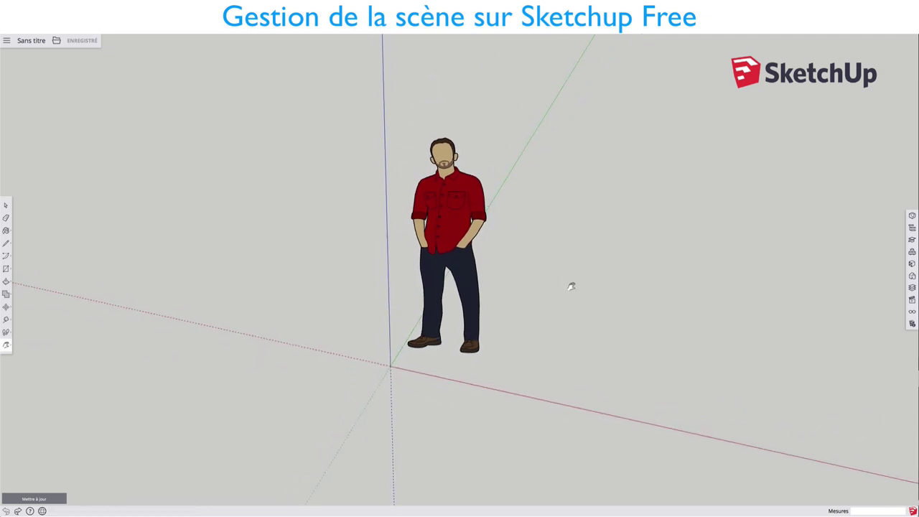
mouse_move(598, 291)
left_mouse_down()
mouse_move(381, 302)
mouse_move(589, 312)
mouse_move(509, 369)
mouse_move(427, 353)
mouse_move(492, 385)
mouse_move(617, 361)
mouse_move(459, 380)
mouse_move(316, 381)
mouse_move(460, 362)
left_mouse_up()
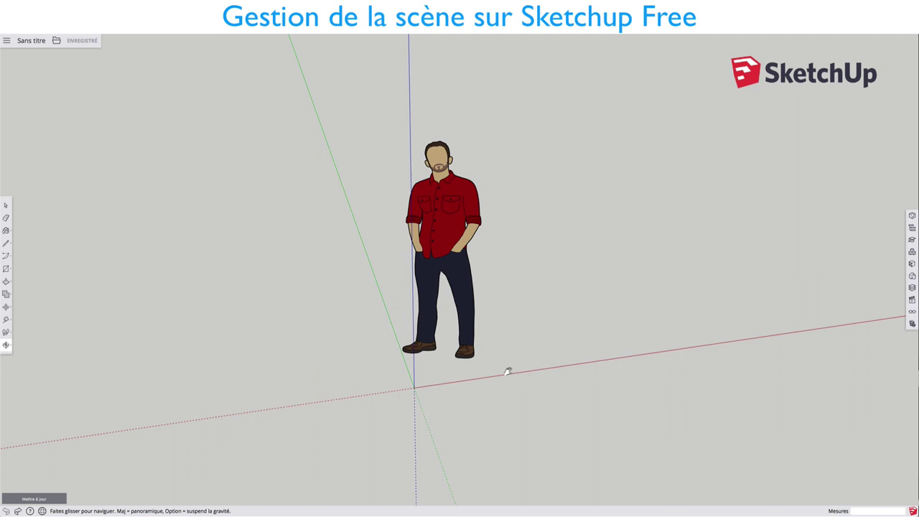
Orbit until the green axis runs steeply upward, then pan the scene sideways past the figure.
key("space")
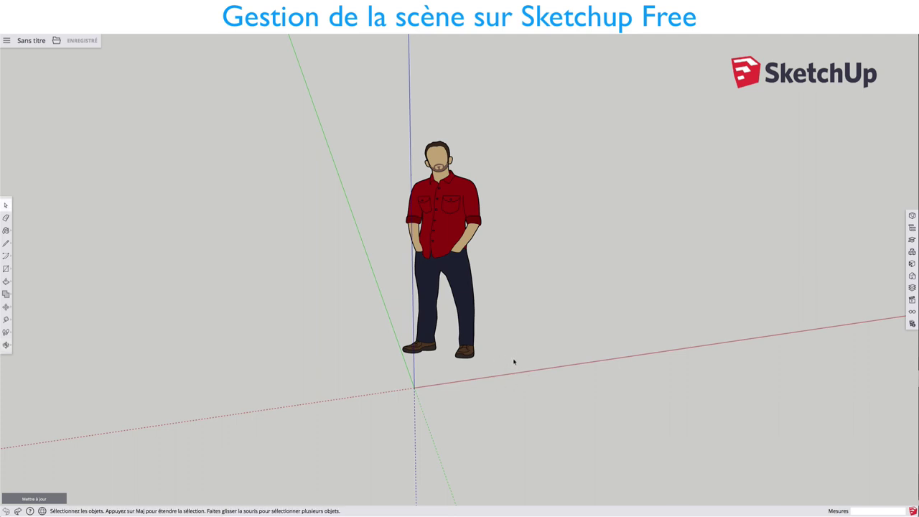
key("o")
mouse_move(536, 352)
left_mouse_down()
mouse_move(258, 350)
mouse_move(408, 290)
mouse_move(528, 333)
mouse_move(453, 378)
mouse_move(503, 349)
mouse_move(511, 335)
mouse_move(495, 319)
left_mouse_up()
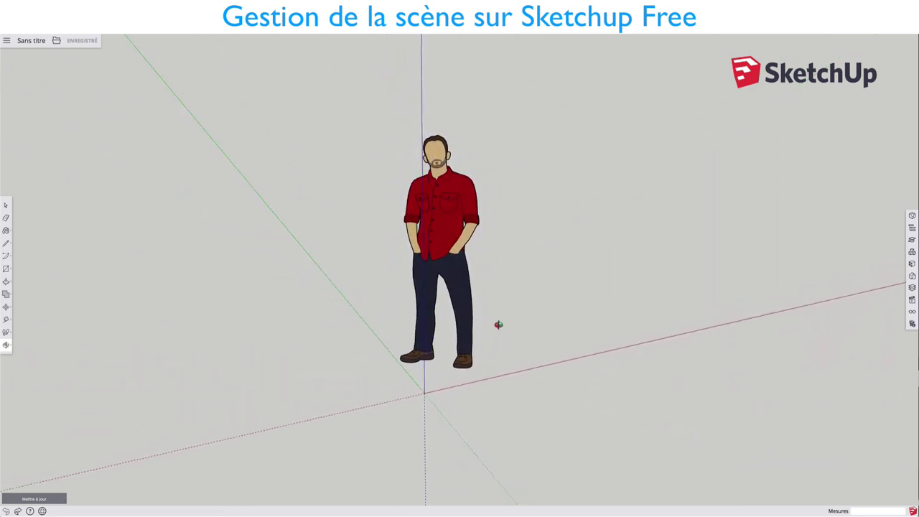
key("space")
mouse_move(528, 334)
middle_mouse_down()
mouse_move(484, 366)
mouse_move(504, 312)
middle_mouse_up()
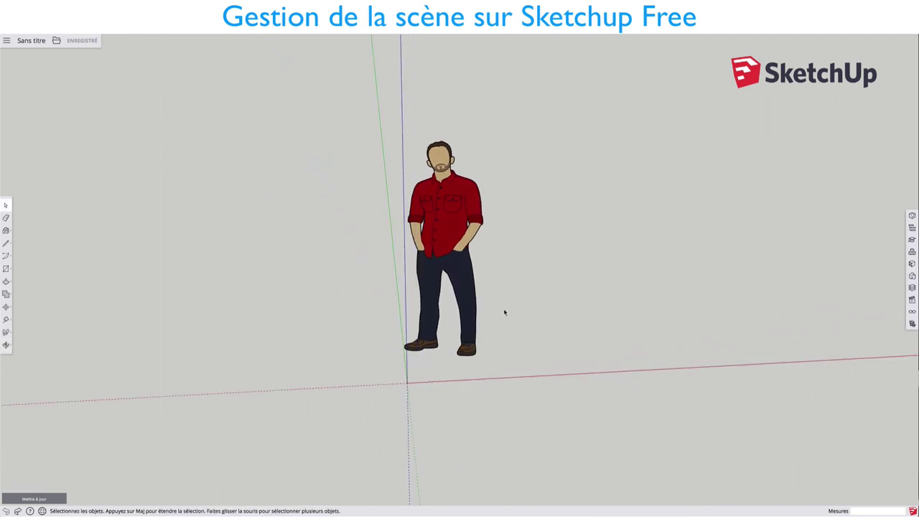
key("h")
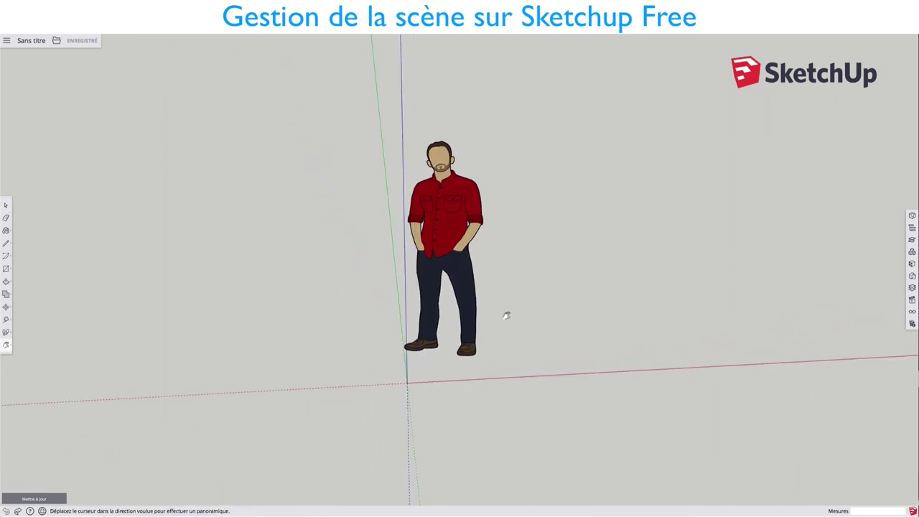
mouse_move(568, 318)
left_mouse_down()
mouse_move(361, 322)
mouse_move(707, 323)
mouse_move(418, 324)
mouse_move(639, 323)
mouse_move(697, 308)
mouse_move(447, 322)
mouse_move(596, 334)
mouse_move(539, 282)
left_mouse_up()
Zoom out to the whole standing man, pan him back to centre, and return to Select.
scroll(539, 281, "up", 3)
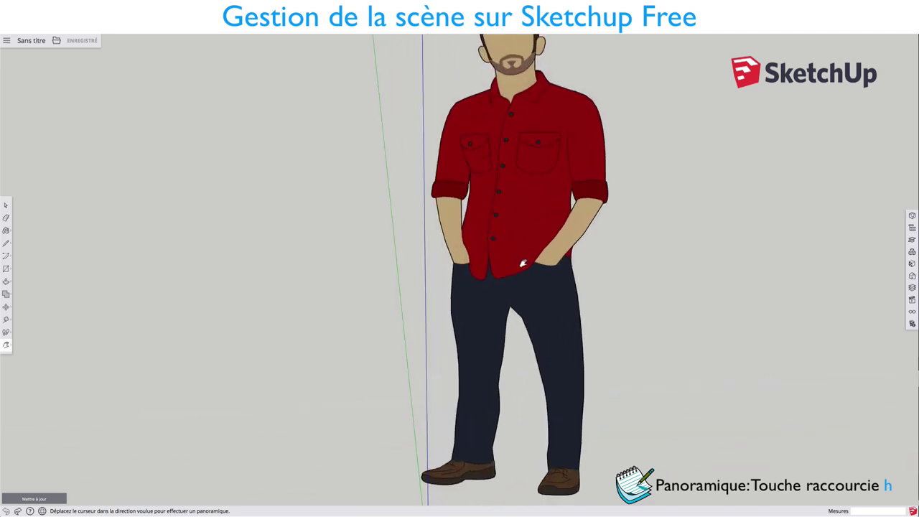
scroll(531, 269, "up", 2)
scroll(528, 264, "down", 3)
scroll(523, 263, "down", 2)
scroll(523, 263, "down", 1)
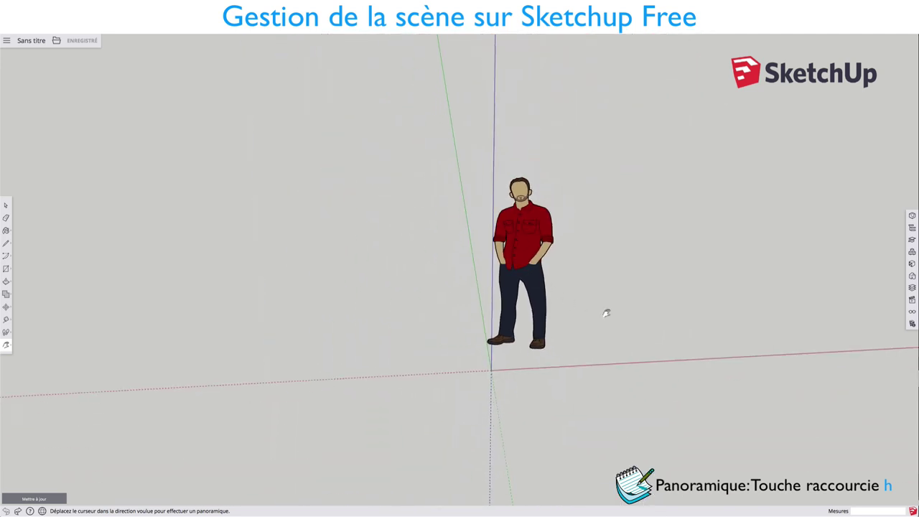
mouse_move(607, 311)
left_mouse_down()
mouse_move(507, 306)
mouse_move(502, 316)
mouse_move(584, 317)
mouse_move(486, 322)
mouse_move(476, 363)
mouse_move(550, 307)
left_mouse_up()
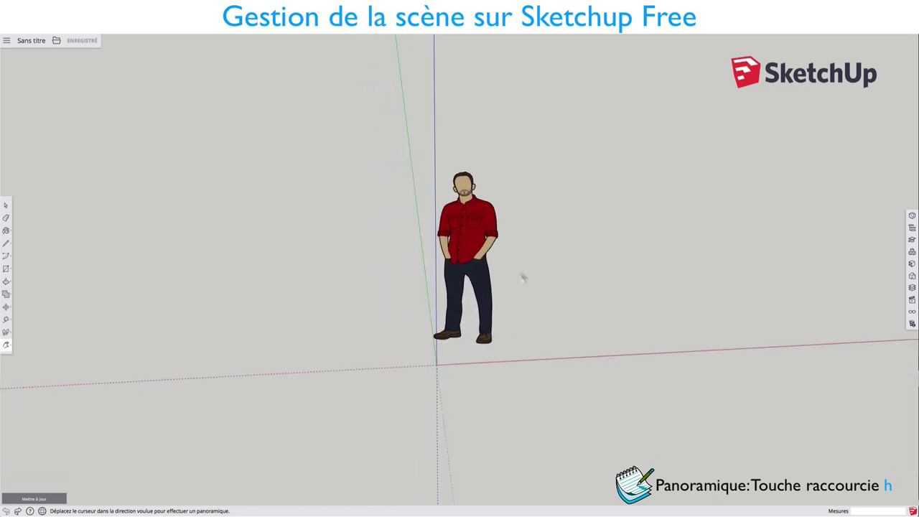
key("space")
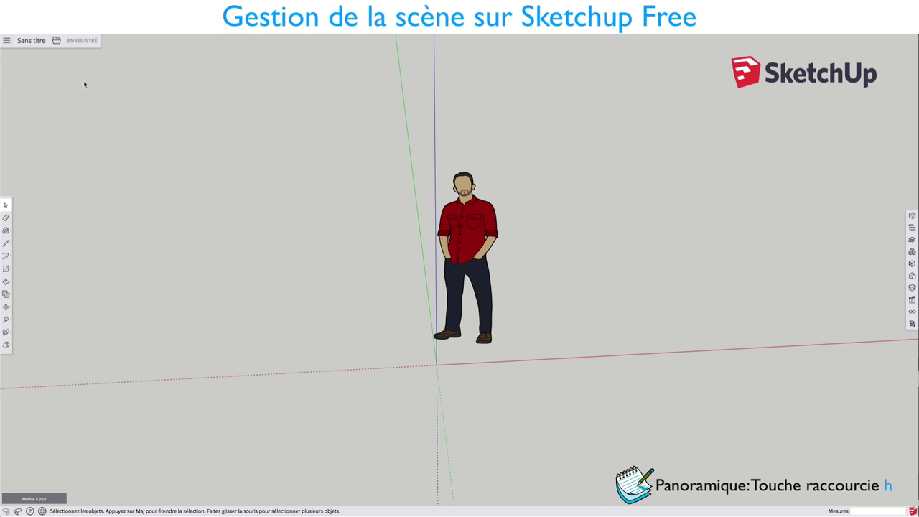
Open Table_Chaise.skp from the Projets > SketchUp folder.
left_click(56, 41)
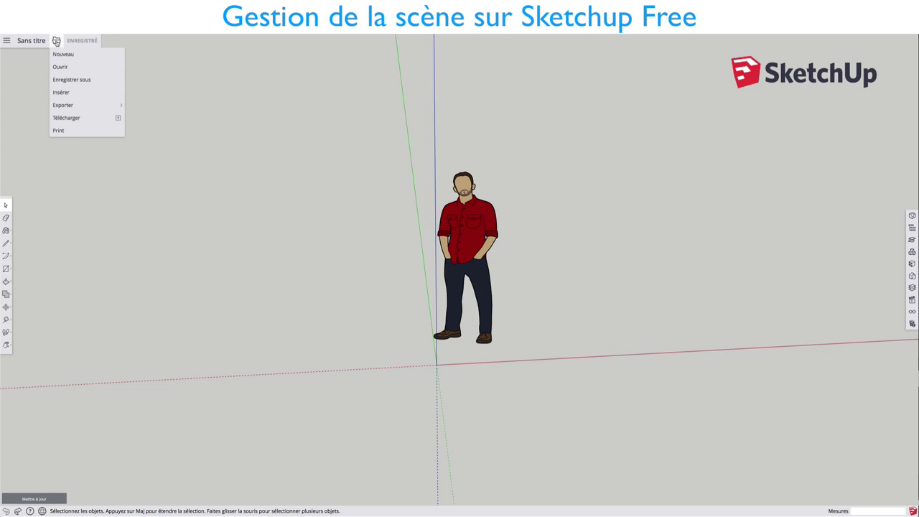
left_click(63, 66)
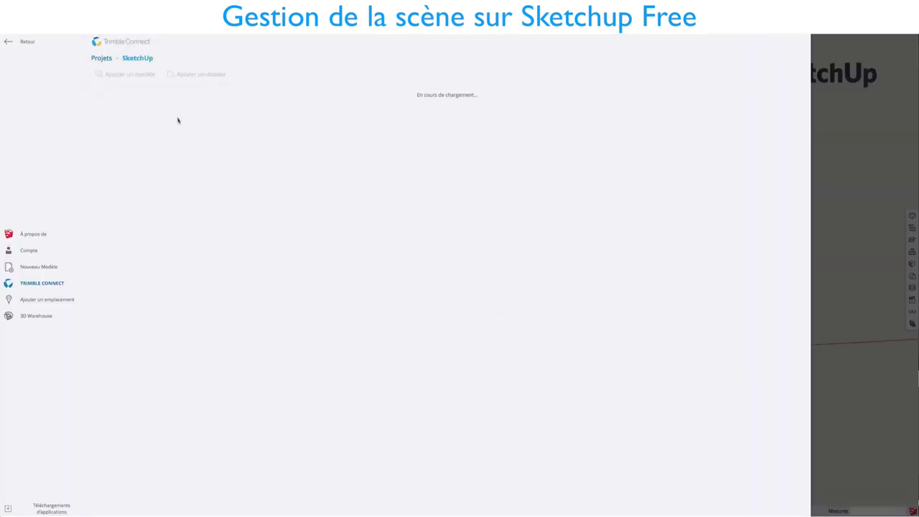
left_click(107, 61)
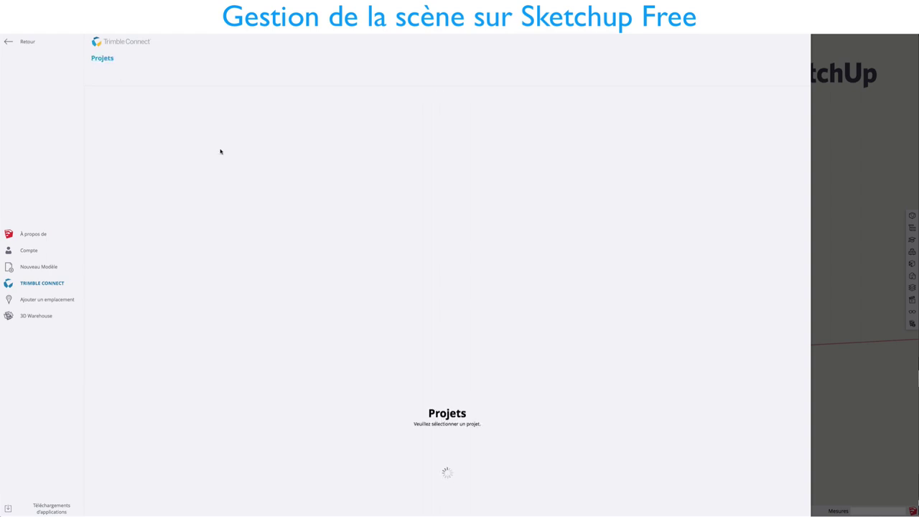
left_click(154, 132)
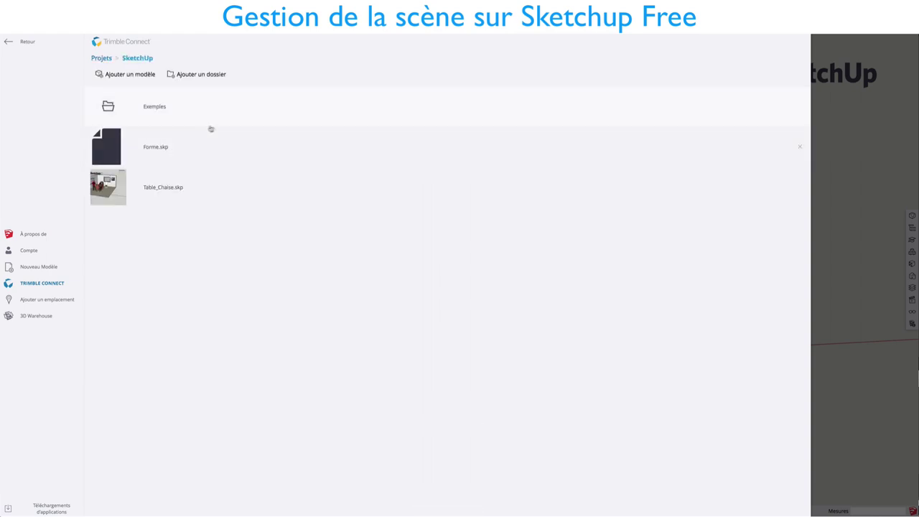
left_click(160, 189)
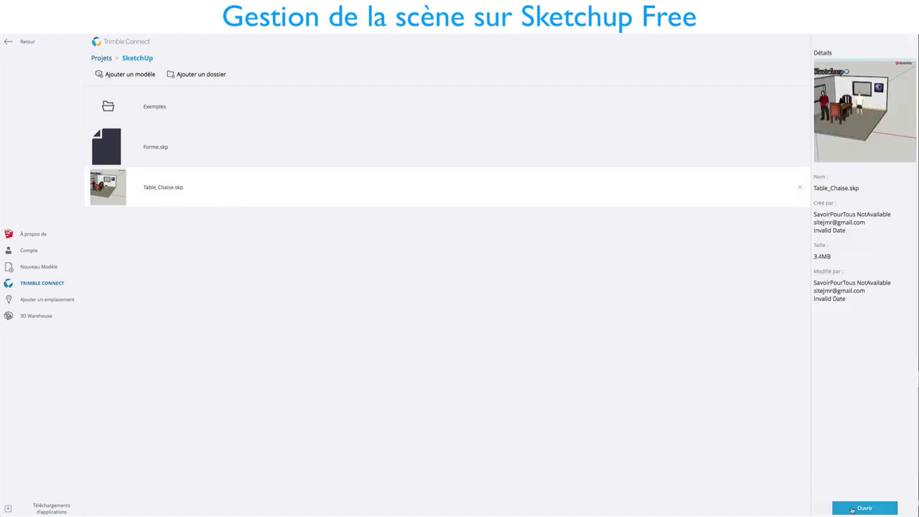
left_click(864, 508)
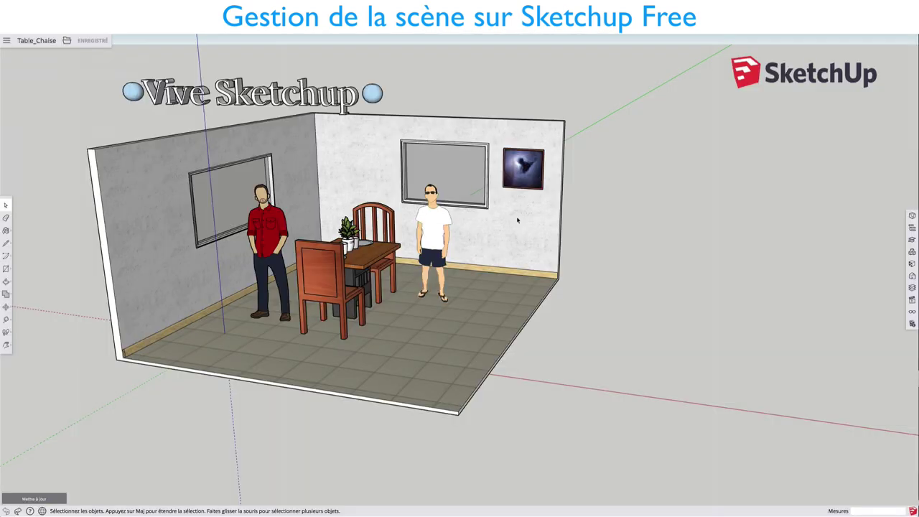
Orbit the room, zoom in, turn the sign more frontally and pan the view right.
middle_click_drag(577, 194, 458, 224)
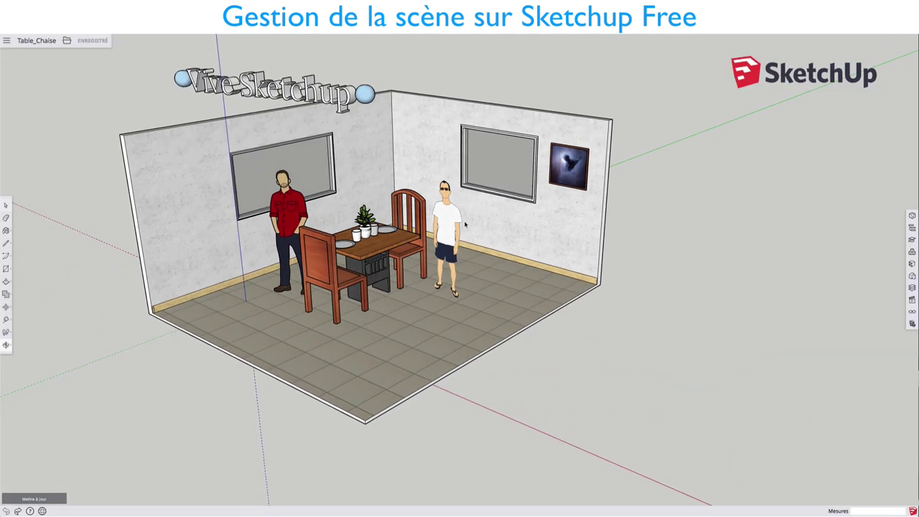
scroll(458, 219, "up", 2)
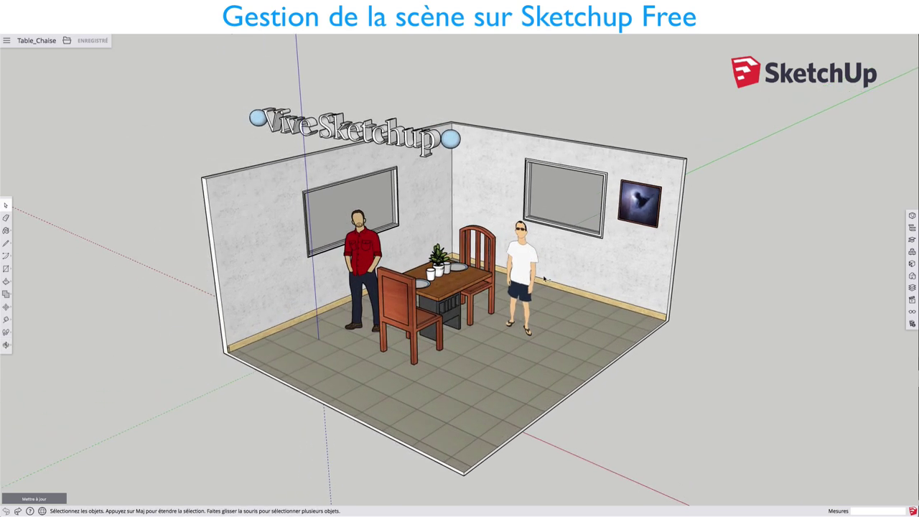
scroll(544, 278, "up", 2)
middle_click_drag(510, 304, 559, 241)
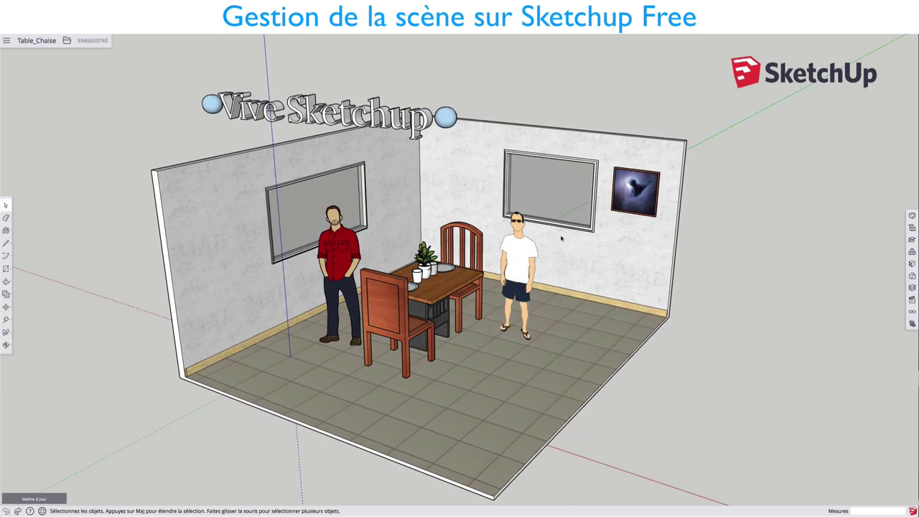
middle_click_drag(582, 228, 600, 230, "shift")
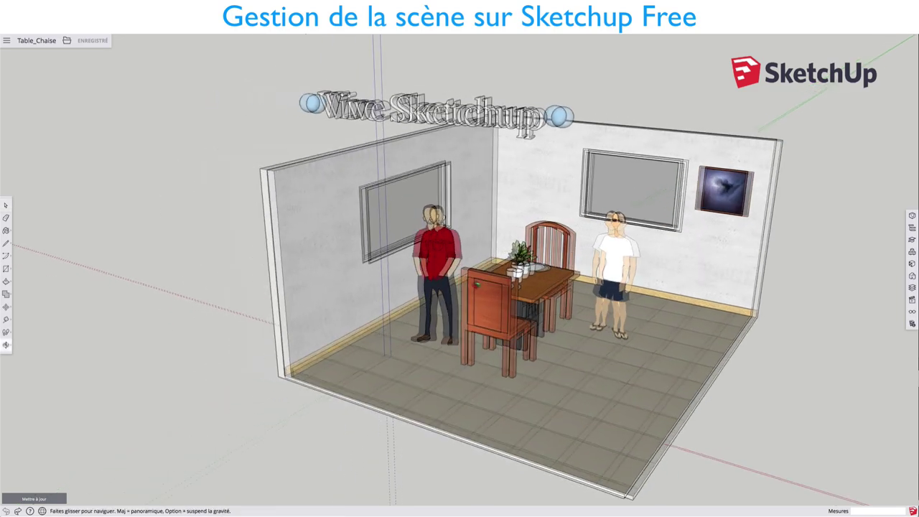
Zoom in and out on the room, ending on a close-up of the man in the red shirt.
scroll(431, 262, "up", 2)
scroll(458, 247, "up", 3)
scroll(457, 249, "up", 2)
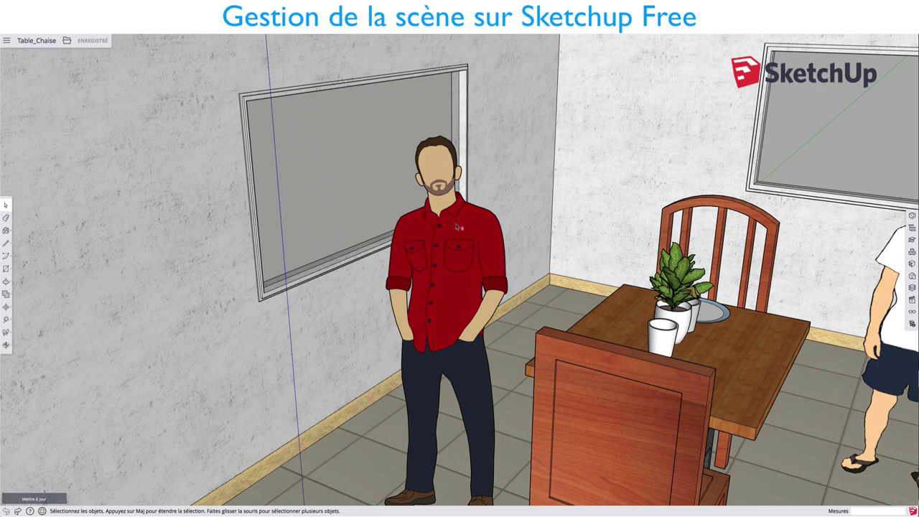
scroll(444, 247, "down", 3)
scroll(446, 232, "up", 4)
scroll(445, 232, "down", 4)
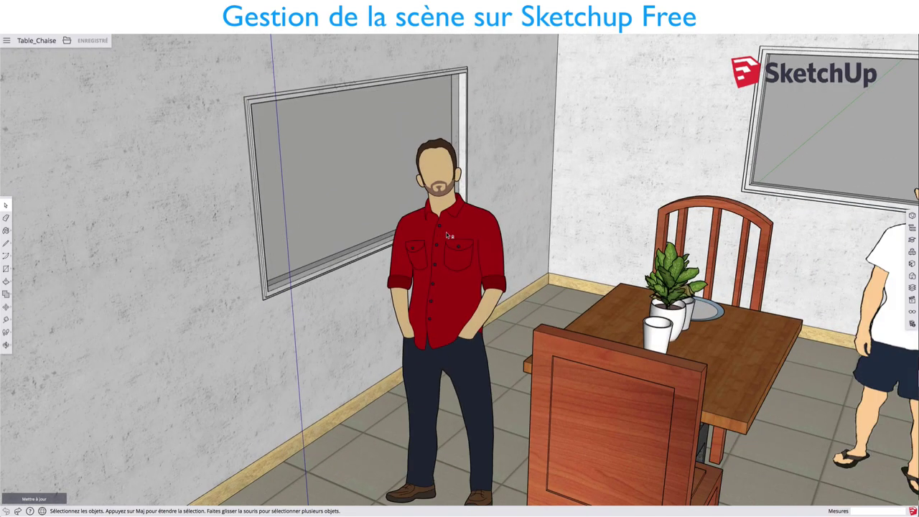
scroll(446, 232, "down", 3)
scroll(445, 235, "down", 3)
scroll(197, 252, "up", 2)
scroll(196, 252, "up", 3)
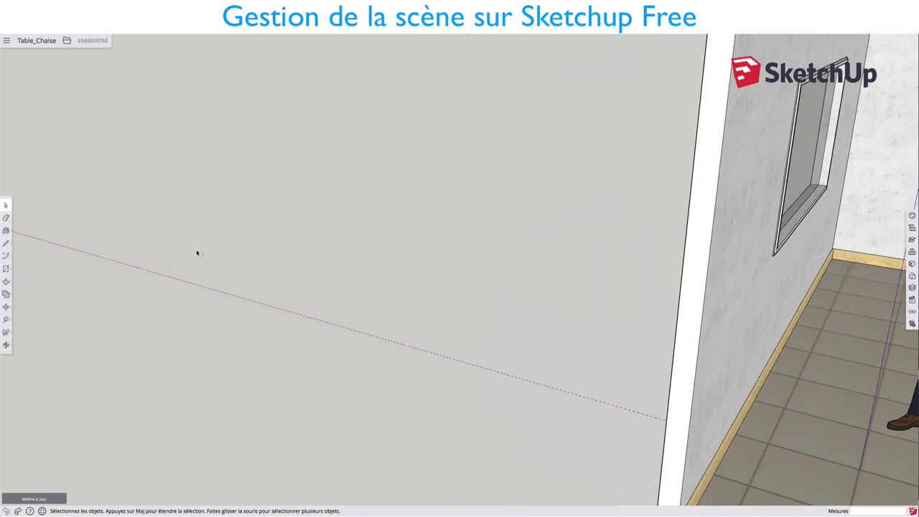
scroll(198, 253, "up", 2)
scroll(197, 253, "up", 2)
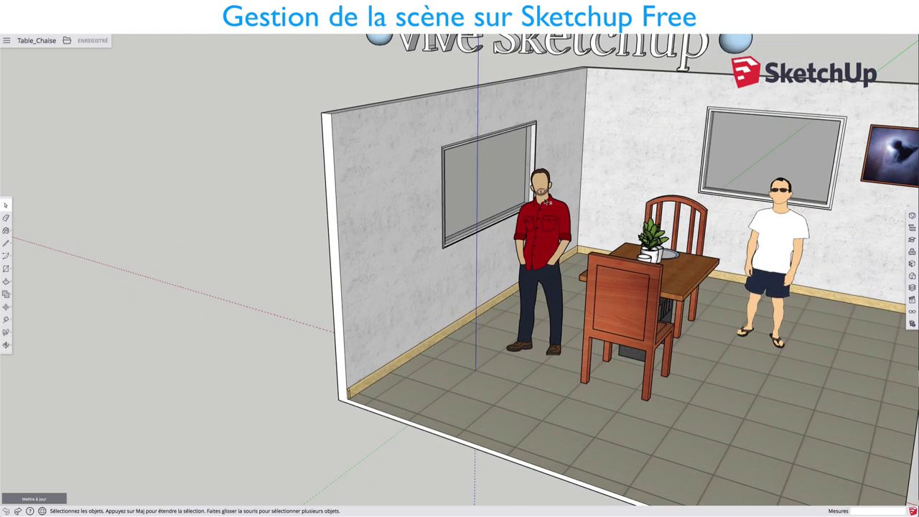
scroll(544, 206, "up", 3)
scroll(544, 206, "up", 3)
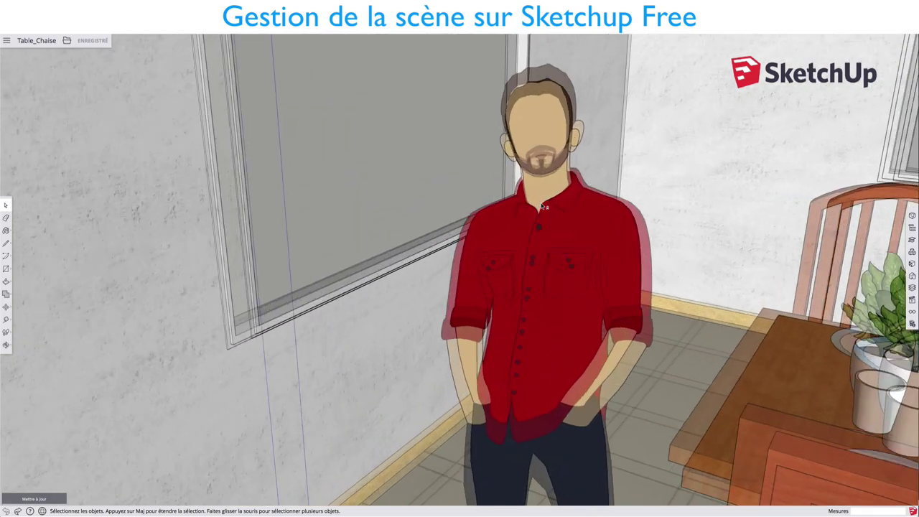
scroll(544, 206, "down", 3)
scroll(544, 206, "down", 2)
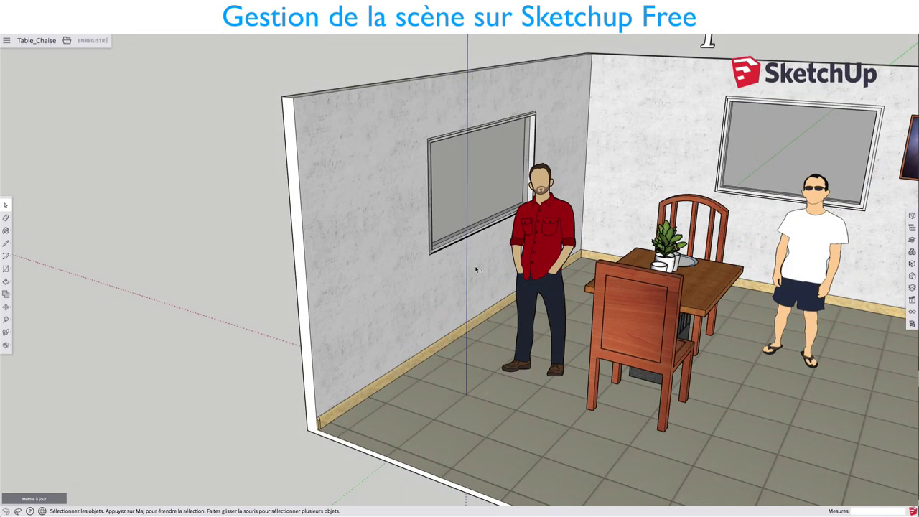
scroll(554, 244, "up", 3)
scroll(554, 245, "up", 3)
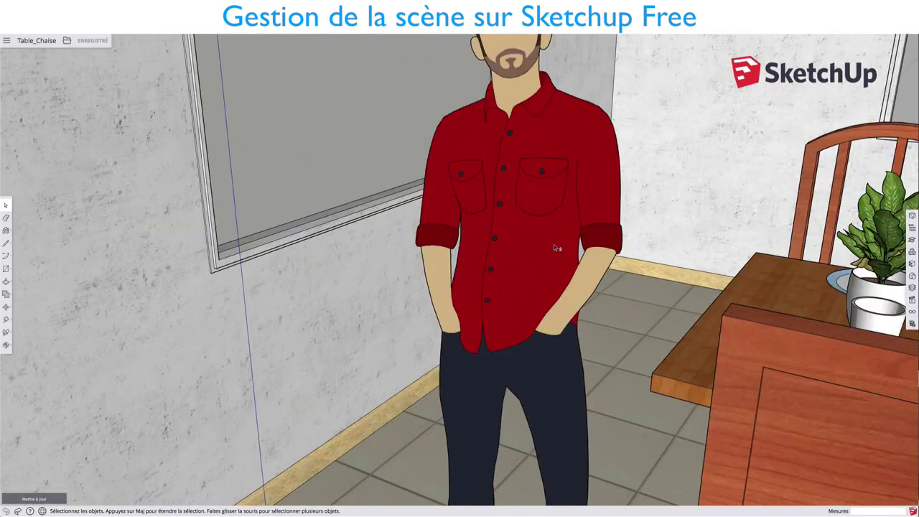
Zoom out, fit the whole room with Shift+Z, then reveal the Zoom flyout with Zoom Window.
key("z")
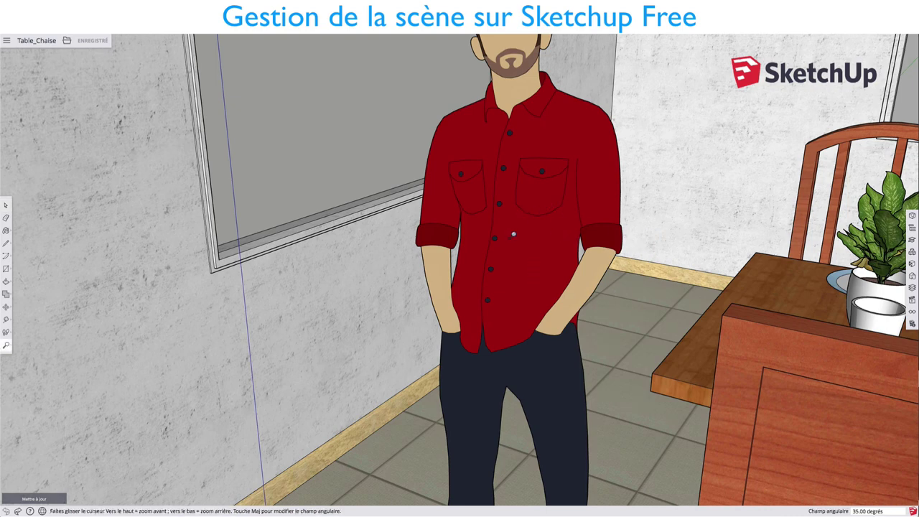
left_click_drag(513, 234, 511, 251)
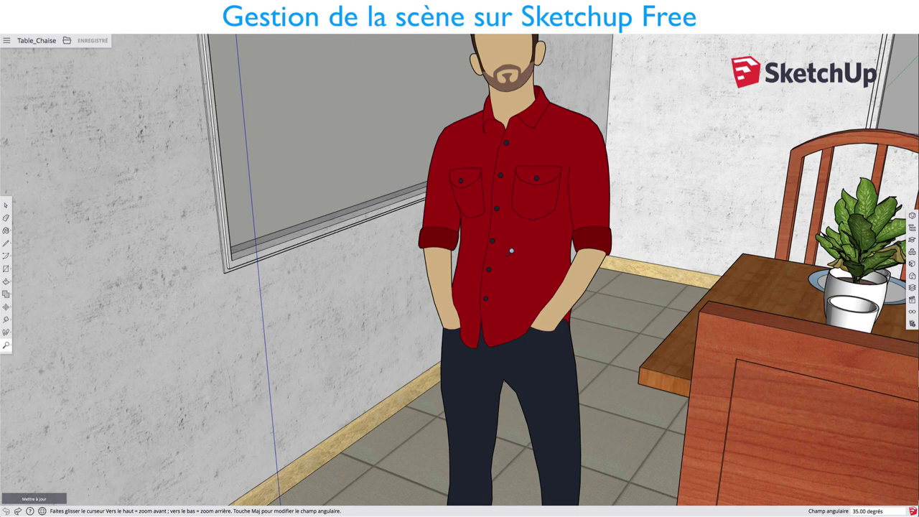
key("shift+z")
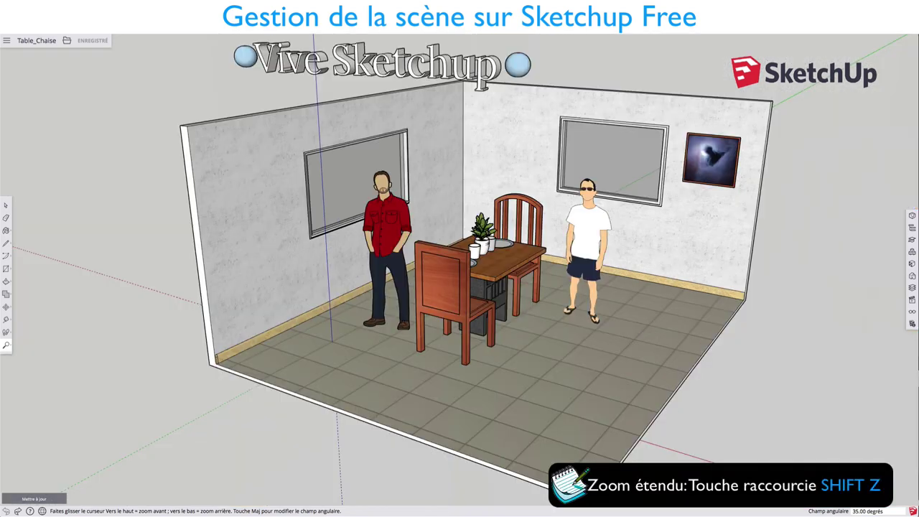
key("space")
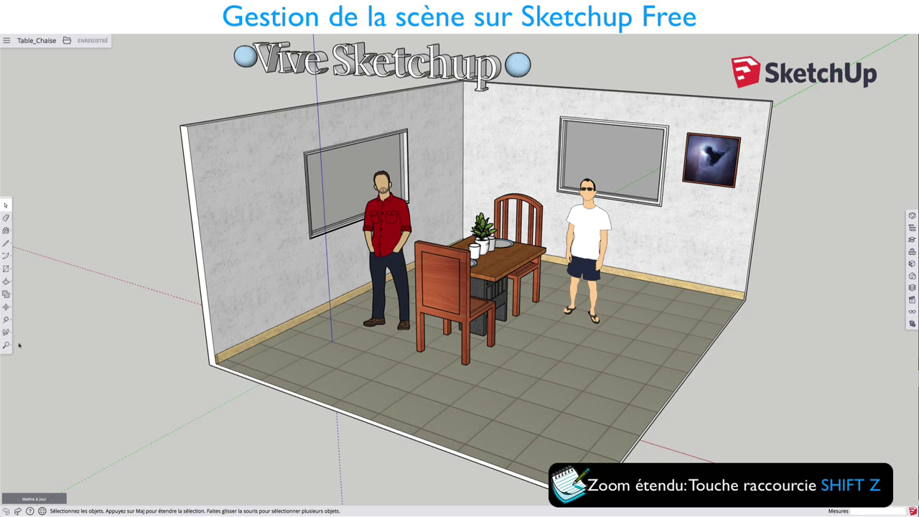
left_click(7, 345)
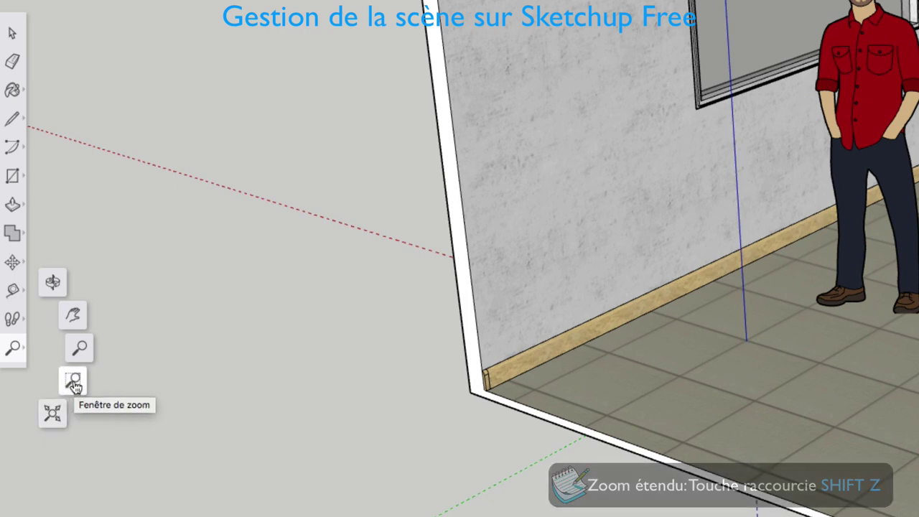
Zoom window onto the potted plant and dining table, then orbit around the table.
left_click(74, 383)
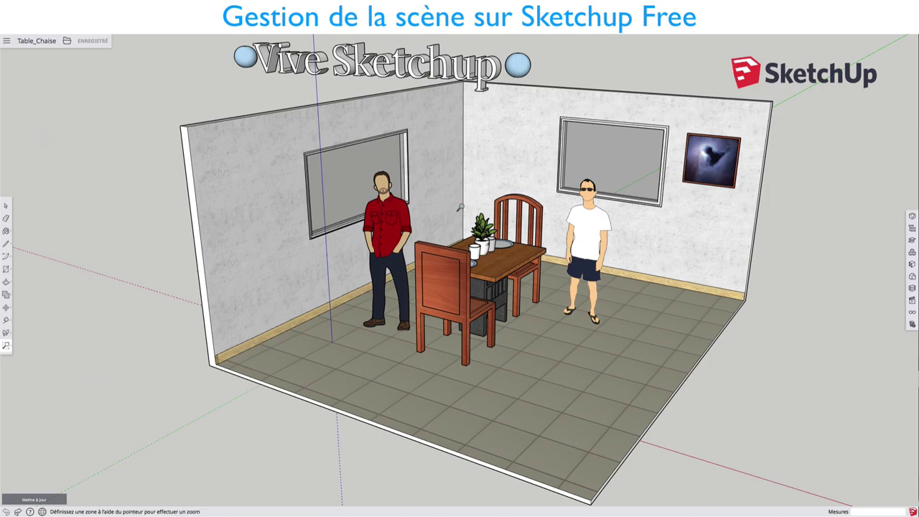
left_click_drag(463, 207, 511, 273)
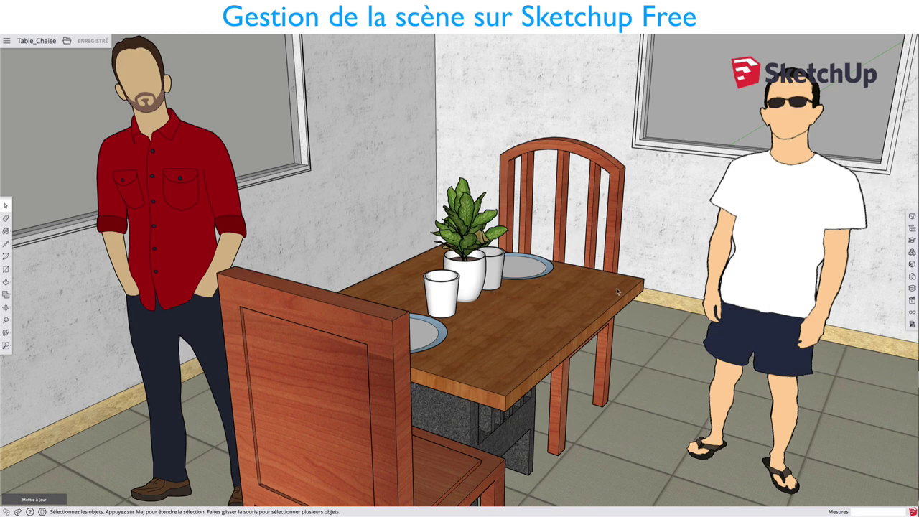
mouse_move(617, 291)
middle_mouse_down()
mouse_move(639, 311)
mouse_move(628, 313)
middle_mouse_up()
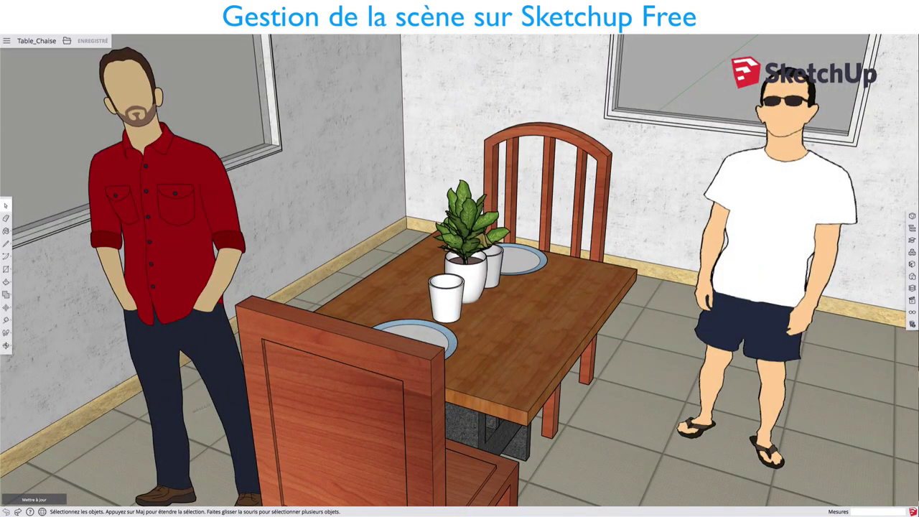
left_click(5, 345)
Pan to reframe the dining table and zoom out a little.
middle_click_drag(531, 343, 583, 280, "shift")
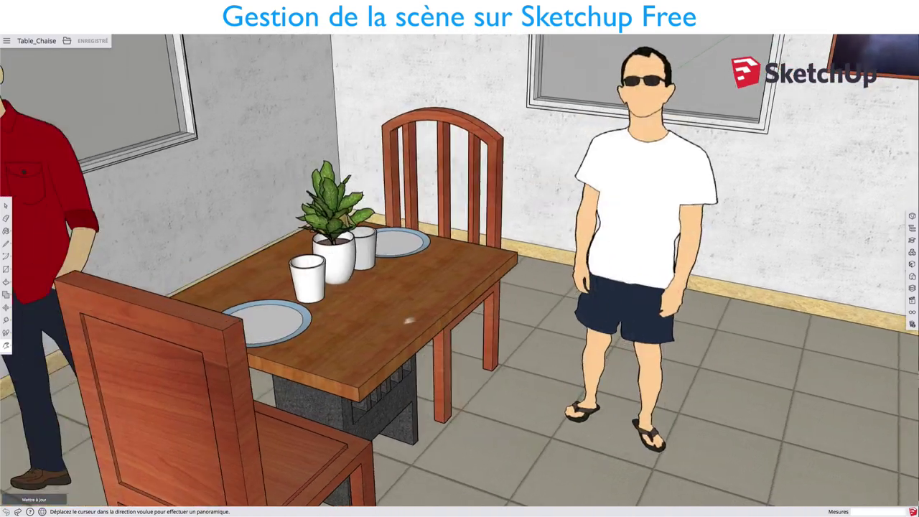
scroll(584, 280, "down", 2)
scroll(529, 324, "down", 1)
scroll(529, 324, "down", 1)
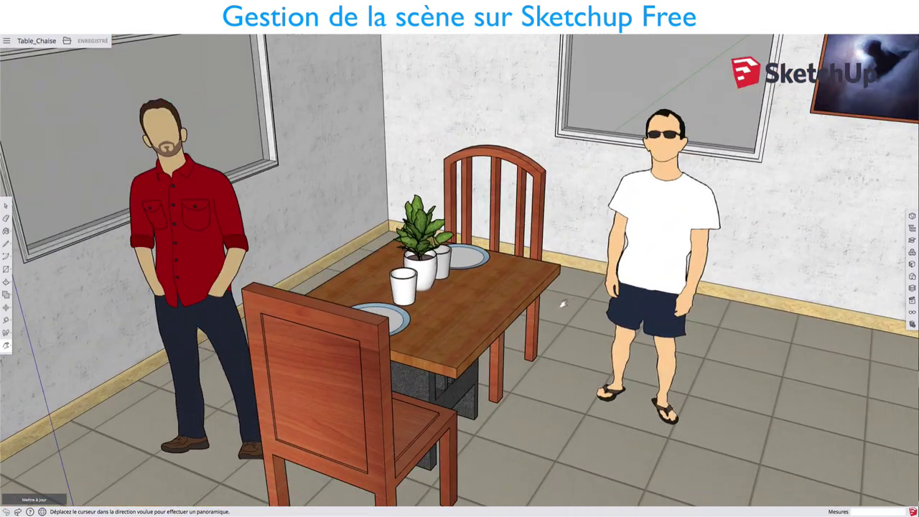
scroll(475, 352, "down", 2)
Walk forward into the room and zoom in close to a plate.
mouse_move(475, 351)
left_mouse_down()
mouse_move(604, 246)
mouse_move(574, 287)
mouse_move(609, 309)
mouse_move(471, 330)
left_mouse_up()
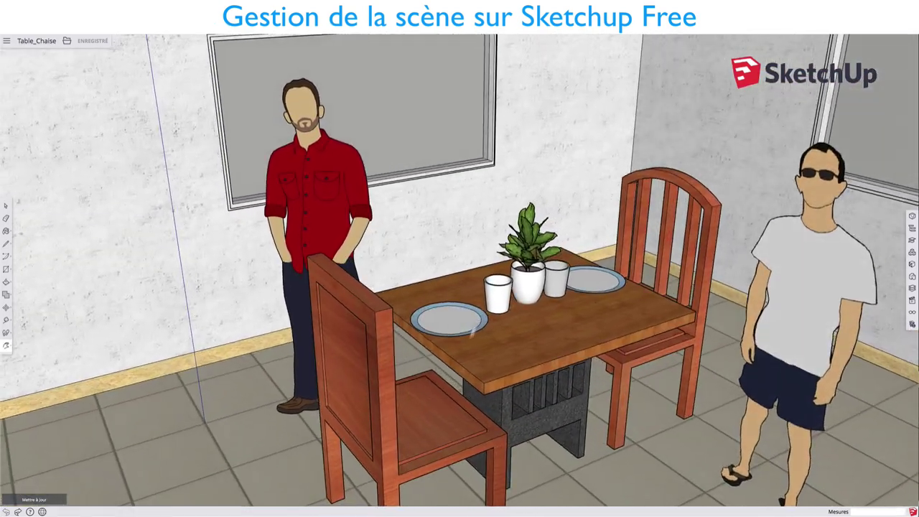
scroll(472, 322, "up", 2)
scroll(474, 323, "up", 4)
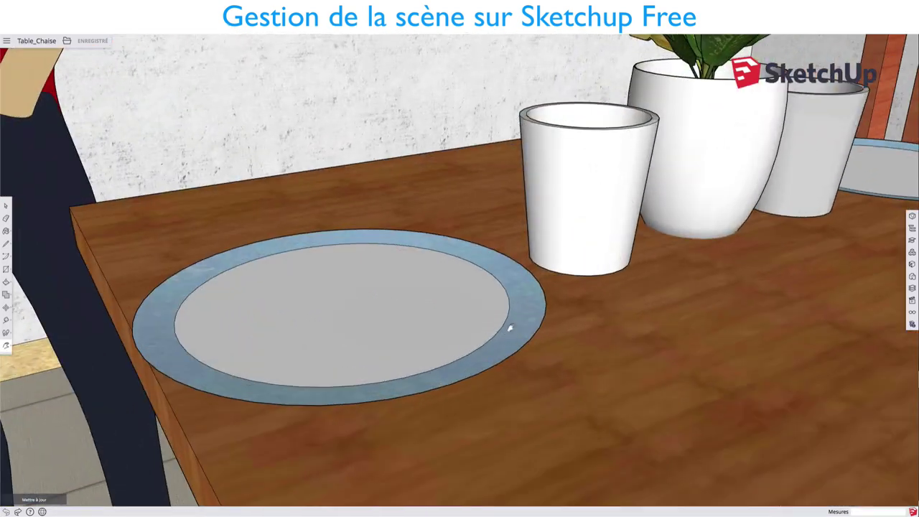
scroll(508, 324, "up", 2)
scroll(494, 421, "up", 2)
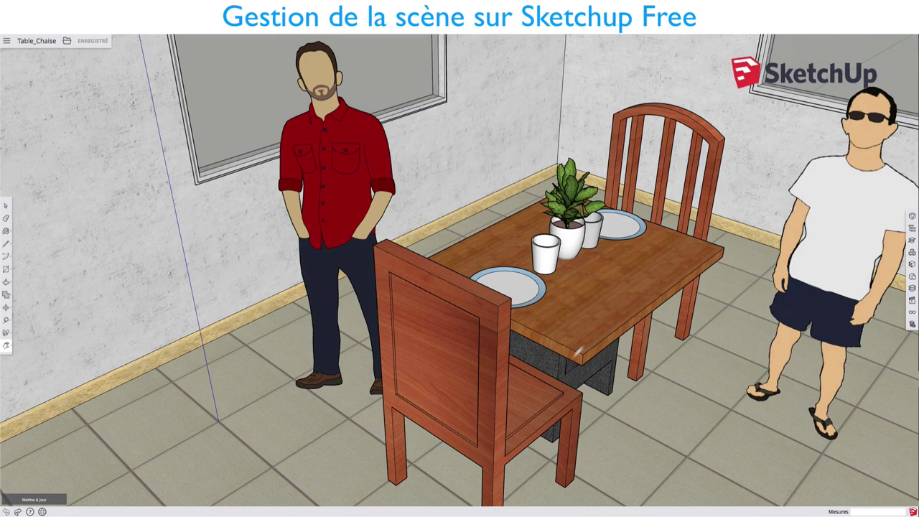
Walk back and turn to frame the table, chairs and both standing men.
left_click_drag(566, 335, 556, 326)
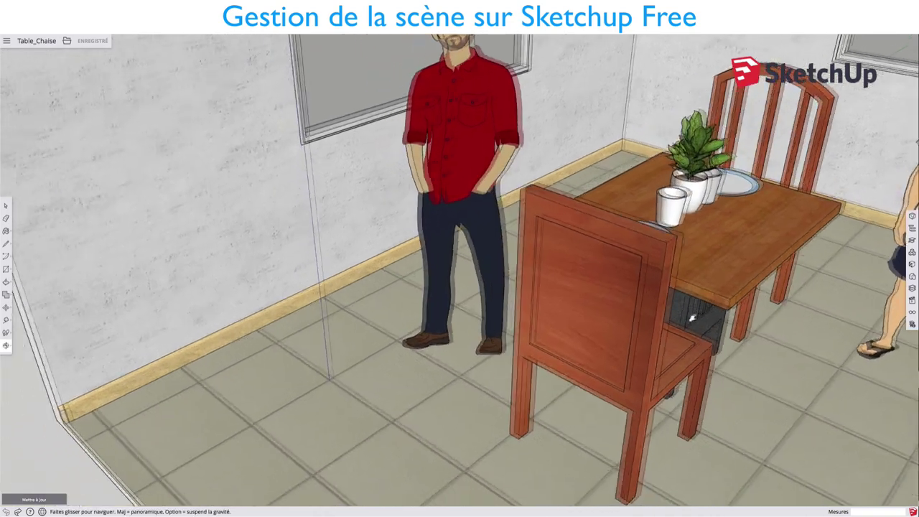
left_click_drag(356, 212, 563, 258)
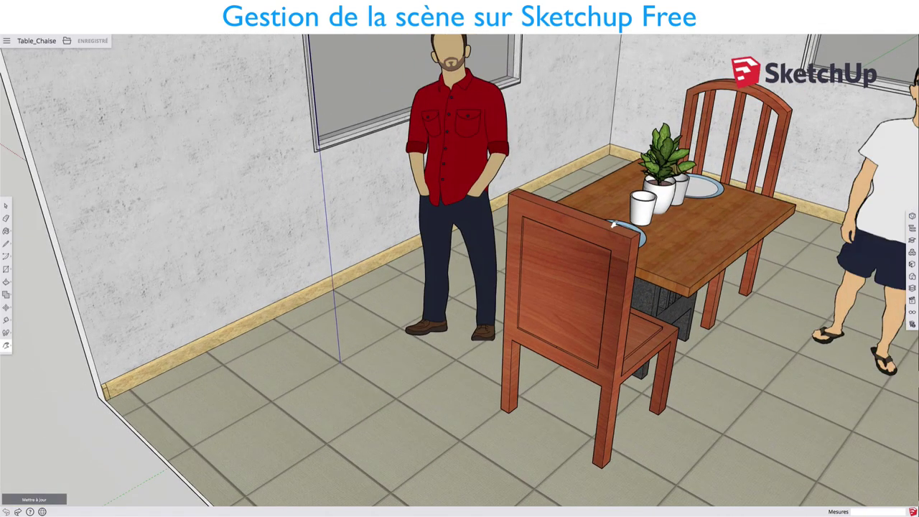
mouse_move(610, 223)
left_mouse_down()
mouse_move(532, 287)
mouse_move(729, 310)
mouse_move(538, 312)
left_mouse_up()
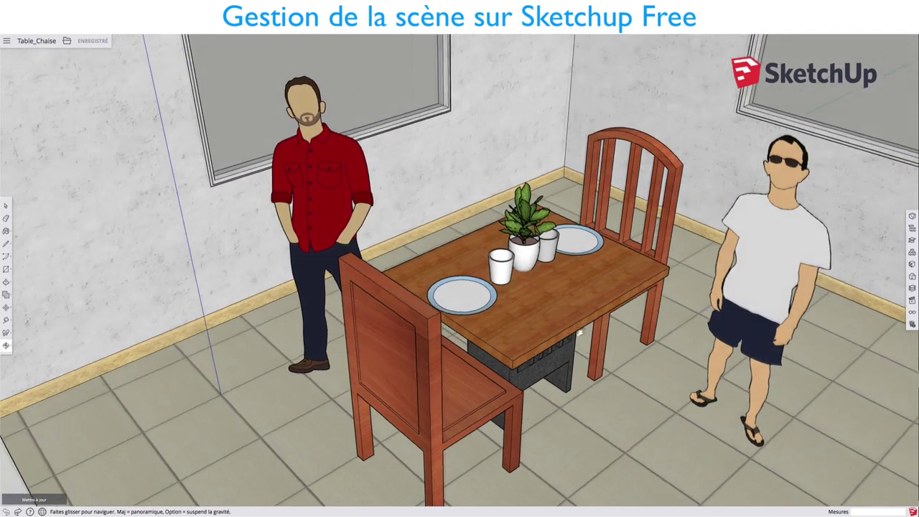
mouse_move(610, 318)
left_mouse_down()
mouse_move(569, 338)
mouse_move(639, 324)
mouse_move(564, 326)
left_mouse_up()
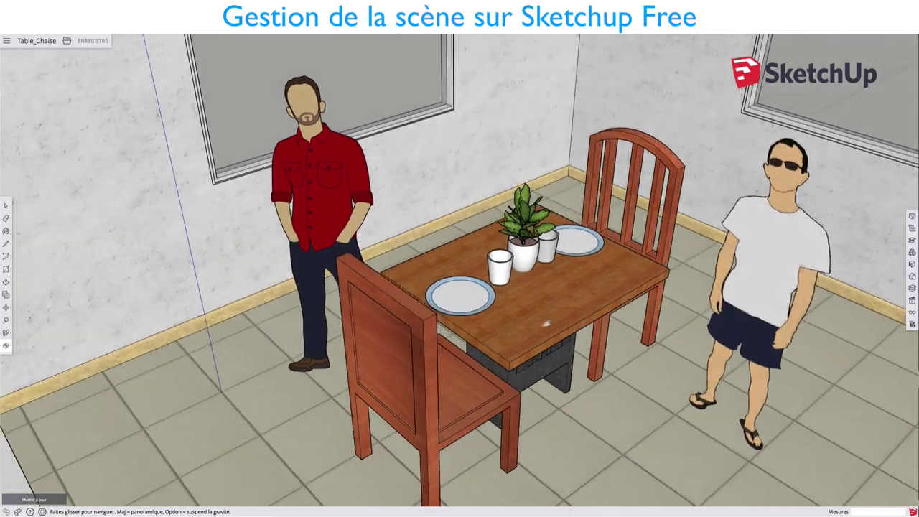
Walk back with the Walk tool to reframe the room and furniture.
key("space")
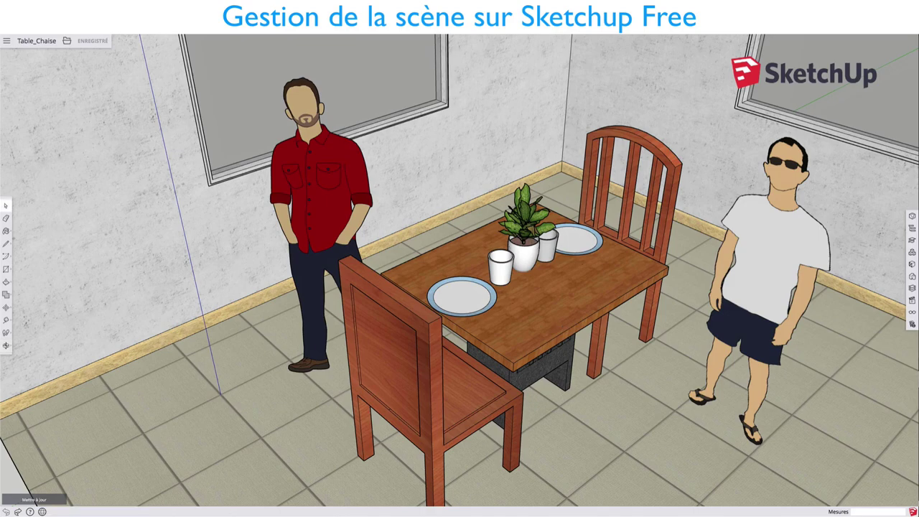
key("w")
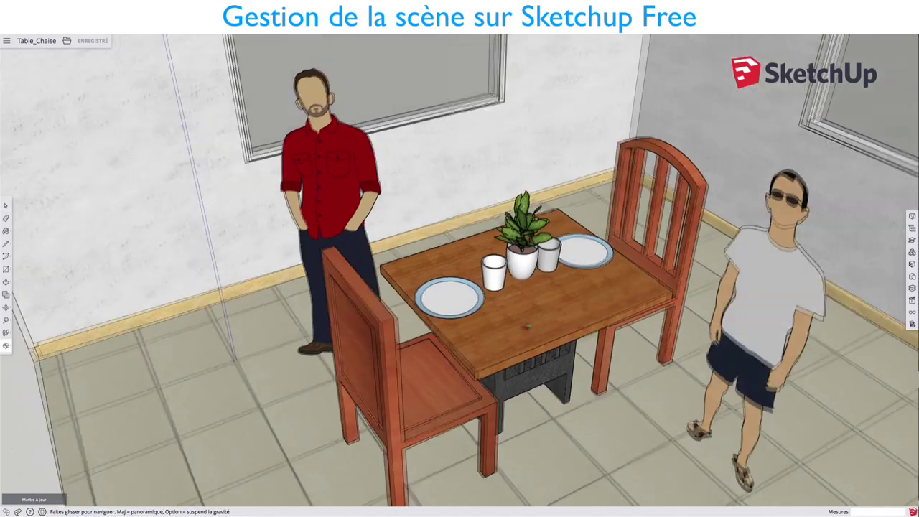
mouse_move(601, 320)
left_mouse_down()
mouse_move(534, 341)
mouse_move(567, 312)
left_mouse_up()
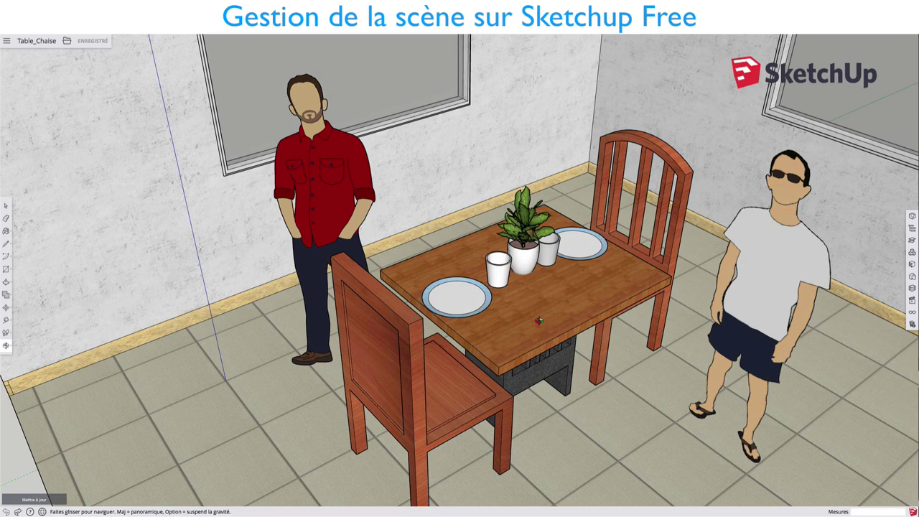
Zoom in slightly on the table and orbit to a slightly higher viewpoint.
key("z")
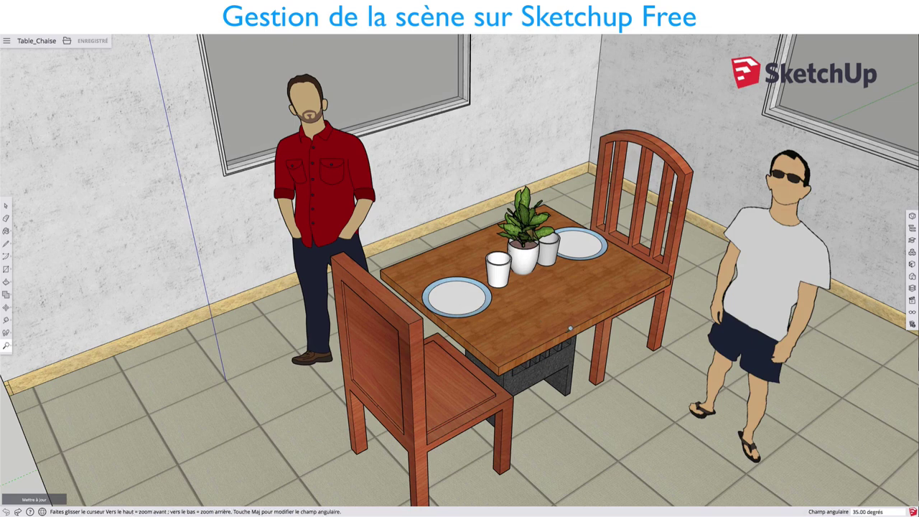
mouse_move(568, 329)
left_mouse_down()
mouse_move(567, 273)
mouse_move(568, 353)
left_mouse_up()
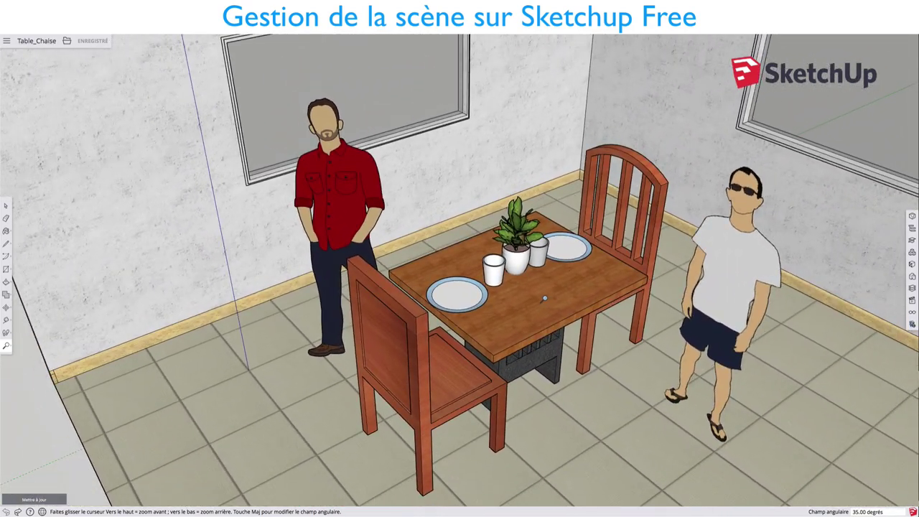
key("space")
mouse_move(595, 300)
middle_mouse_down()
mouse_move(610, 312)
mouse_move(675, 313)
mouse_move(663, 310)
middle_mouse_up()
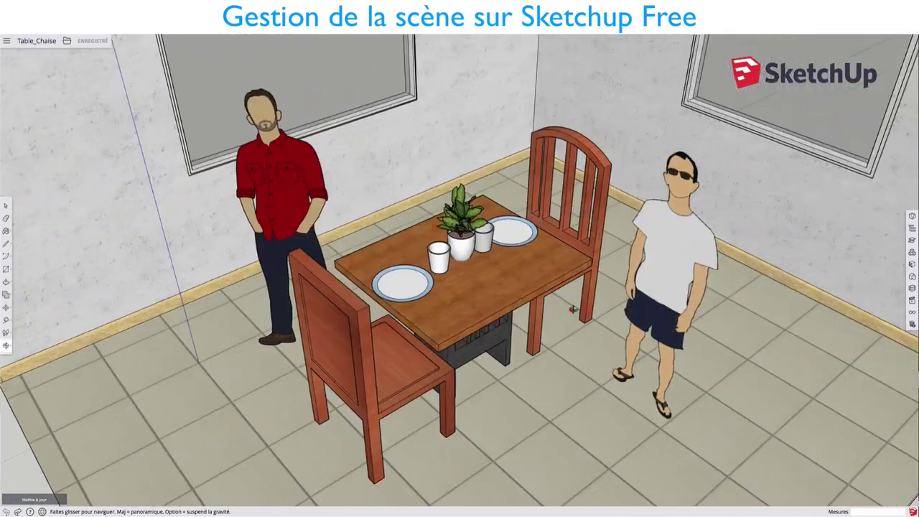
Zoom out and orbit to a frontal overview showing the whole room and Vive Sketchup sign.
scroll(663, 310, "down", 2)
scroll(663, 310, "down", 2)
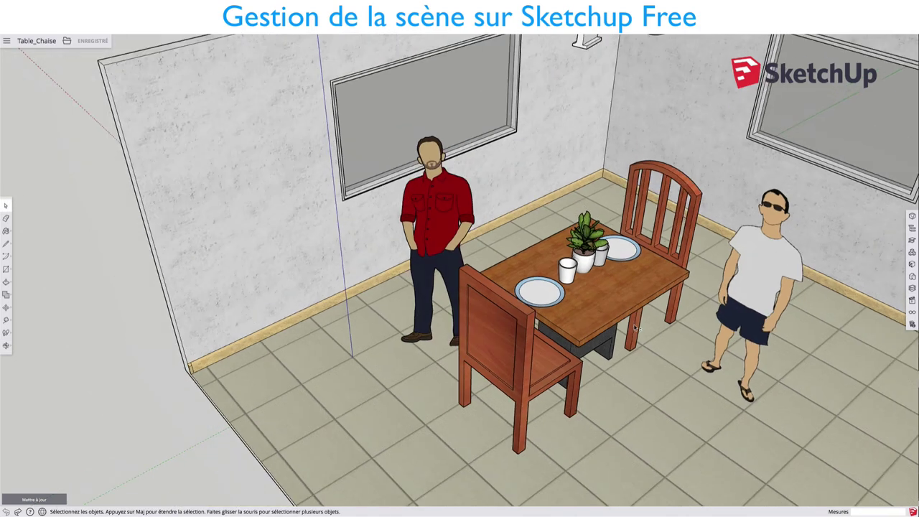
scroll(663, 310, "down", 1)
middle_click_drag(664, 306, 559, 346)
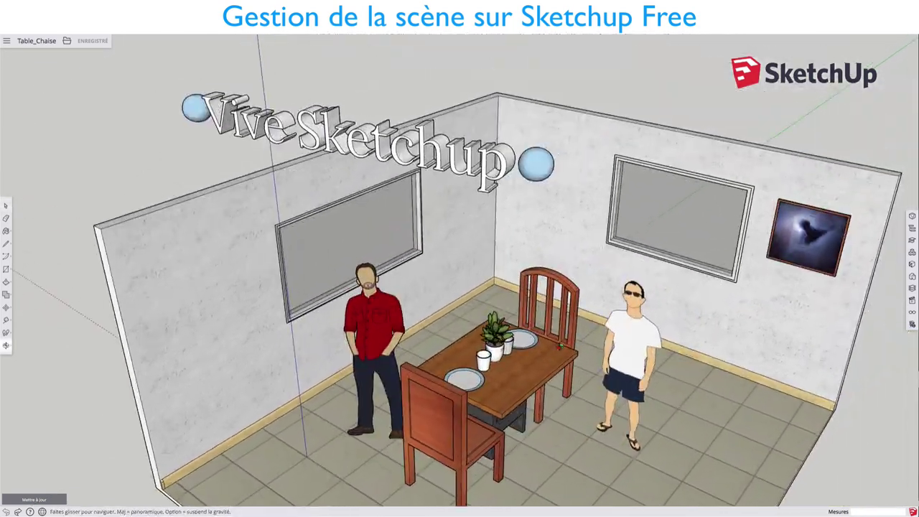
scroll(560, 346, "up", 2)
scroll(559, 346, "up", 1)
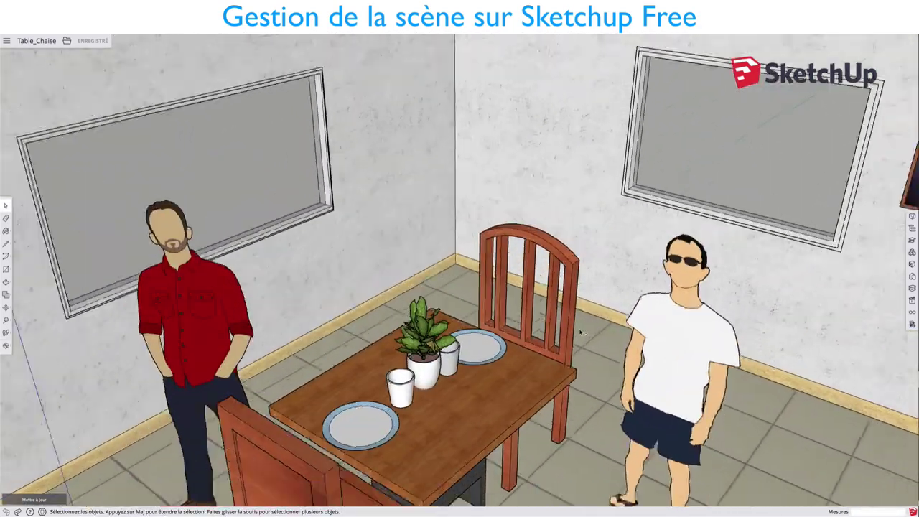
scroll(560, 346, "down", 3)
scroll(559, 346, "down", 2)
middle_click_drag(559, 346, 567, 286)
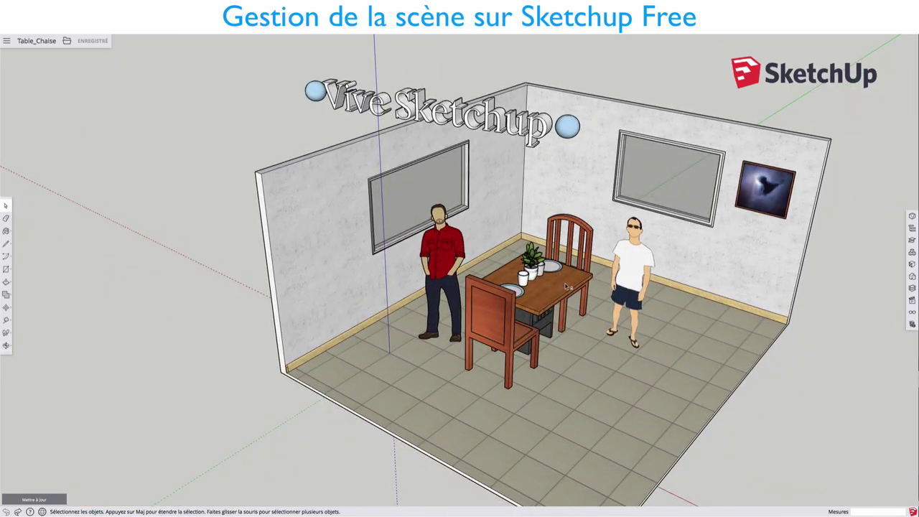
middle_click_drag(510, 324, 554, 303)
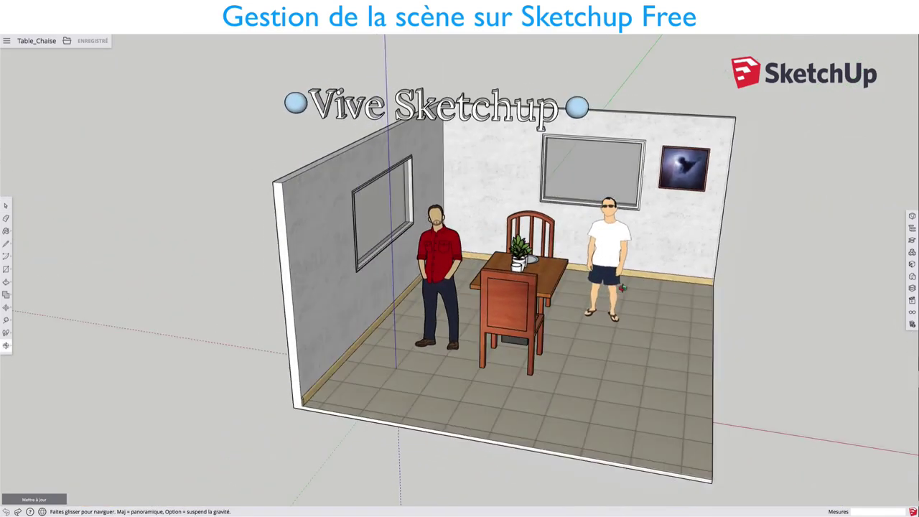